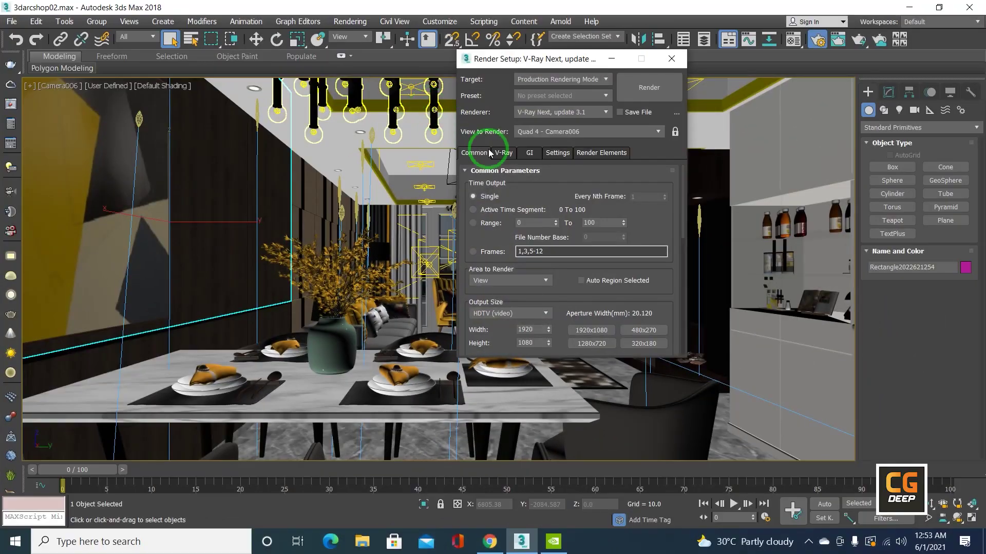
# Switch the renderer to Scanline and then back to V-Ray Next.
pyautogui.moveTo(551, 188); pyautogui.dragTo(552, 170)
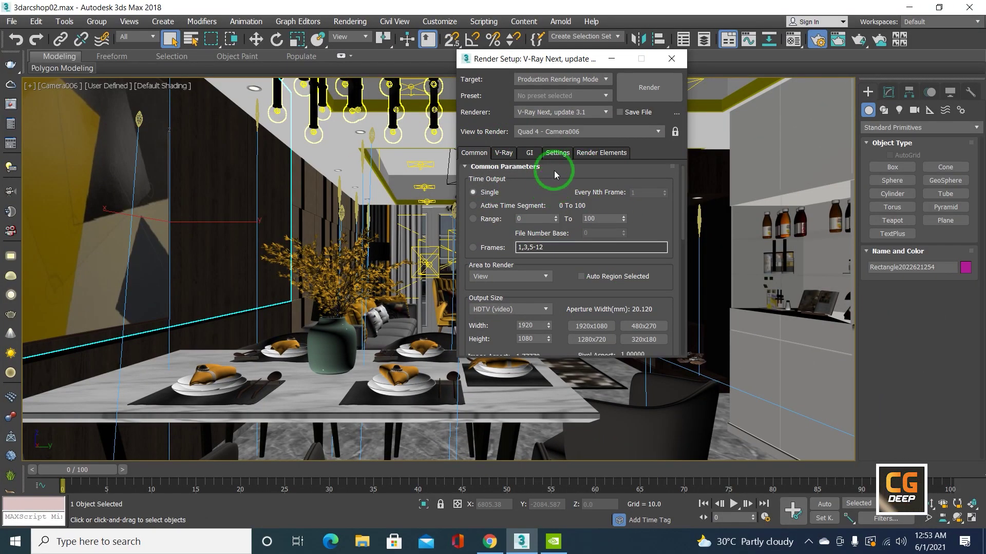
pyautogui.click(564, 96)
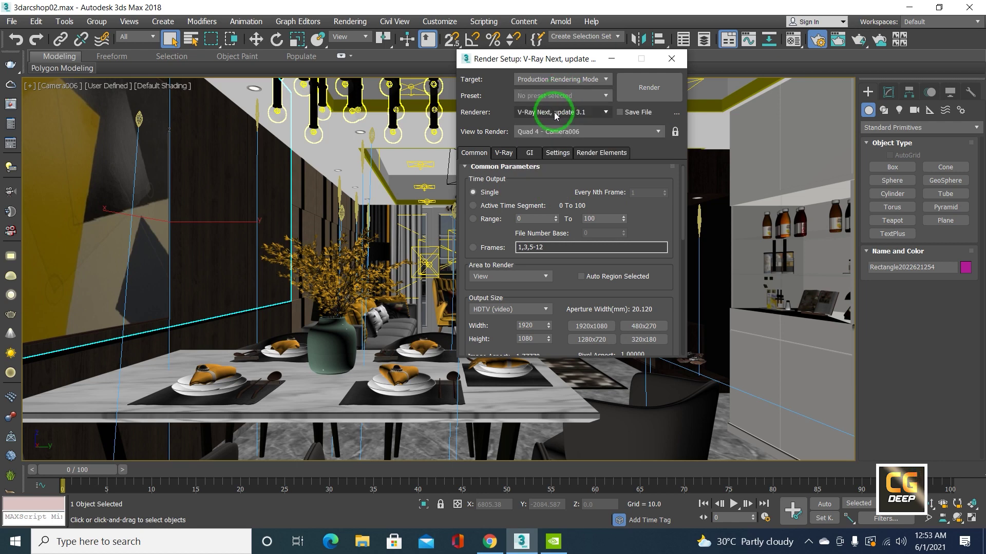
pyautogui.click(560, 111)
pyautogui.click(550, 132)
pyautogui.click(555, 109)
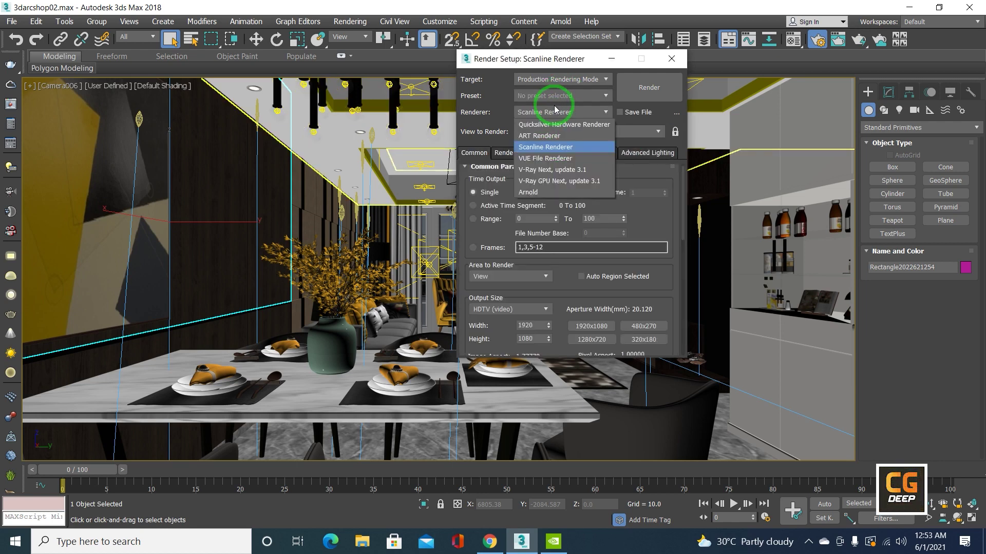
pyautogui.click(550, 154)
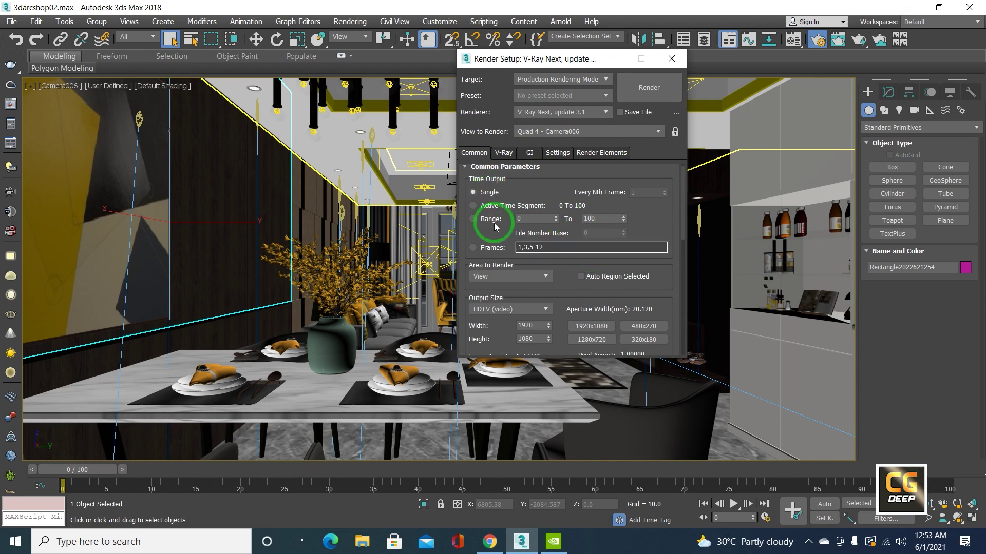
# Keep the HDTV (video) 1920×1080 output size preset.
pyautogui.scroll(-2, 493, 247)
pyautogui.click(507, 265)
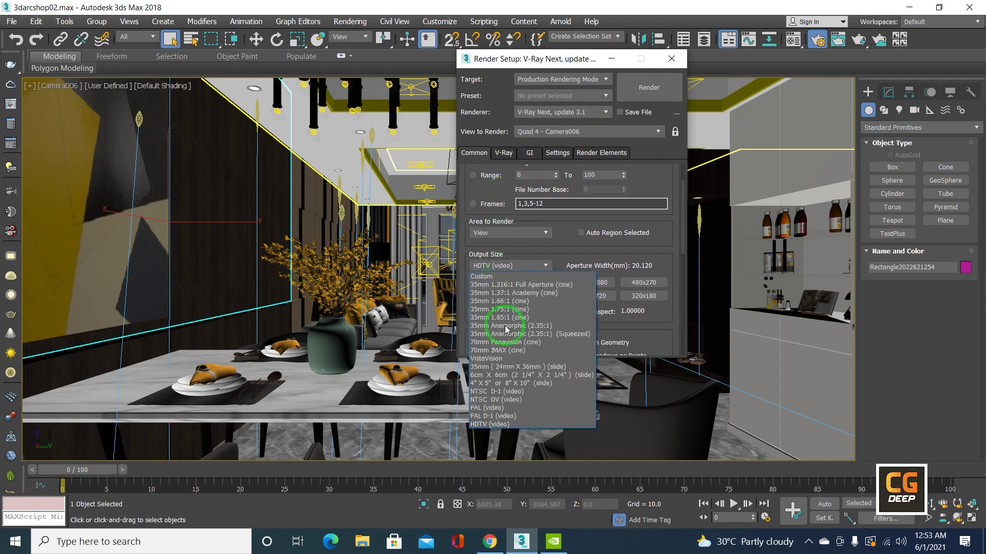
pyautogui.click(498, 426)
pyautogui.scroll(-2, 567, 298)
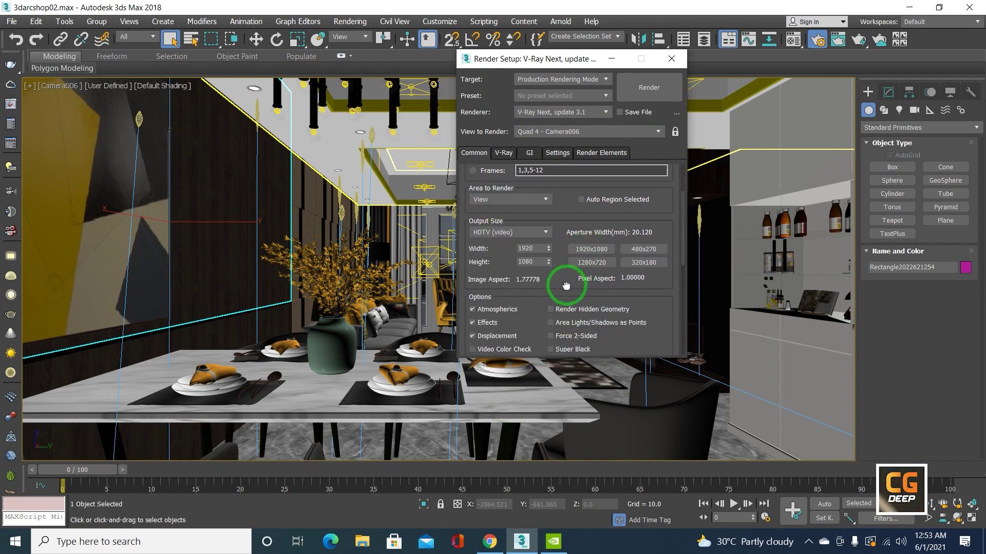
pyautogui.moveTo(566, 286); pyautogui.dragTo(575, 118)
# Create a new folder '1' on the Desktop and open it as the save location.
pyautogui.click(640, 306)
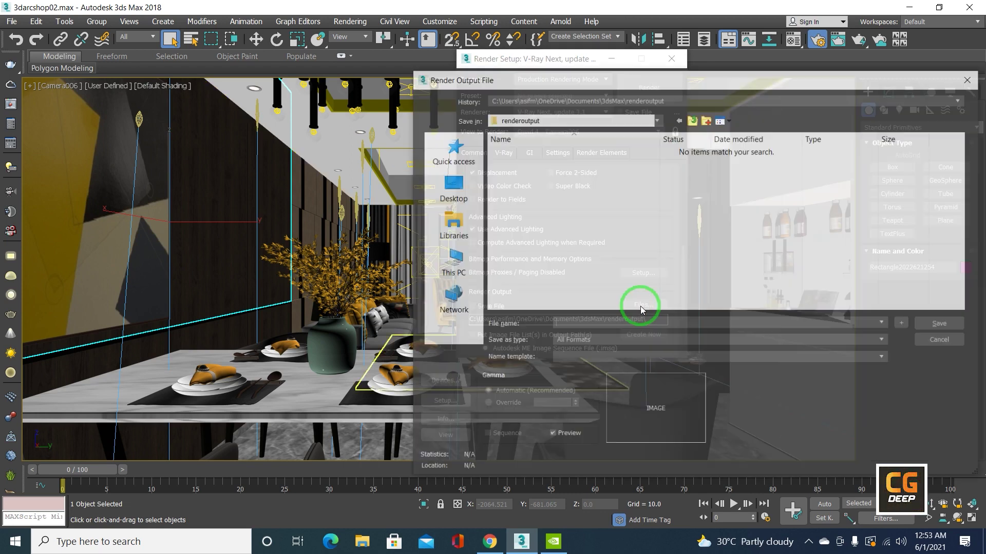
pyautogui.click(451, 189)
pyautogui.click(568, 174)
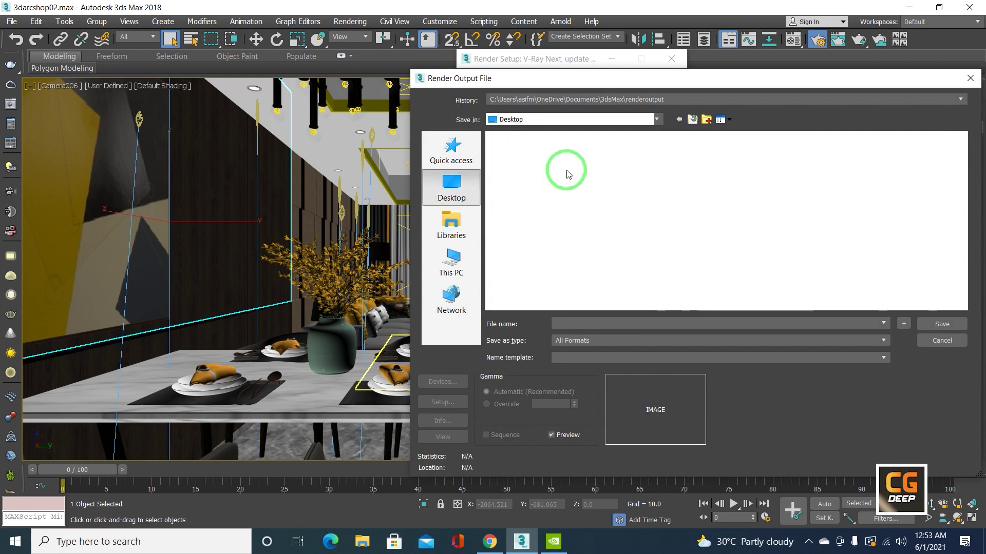
pyautogui.click(697, 122)
pyautogui.click(707, 120)
pyautogui.write('1')
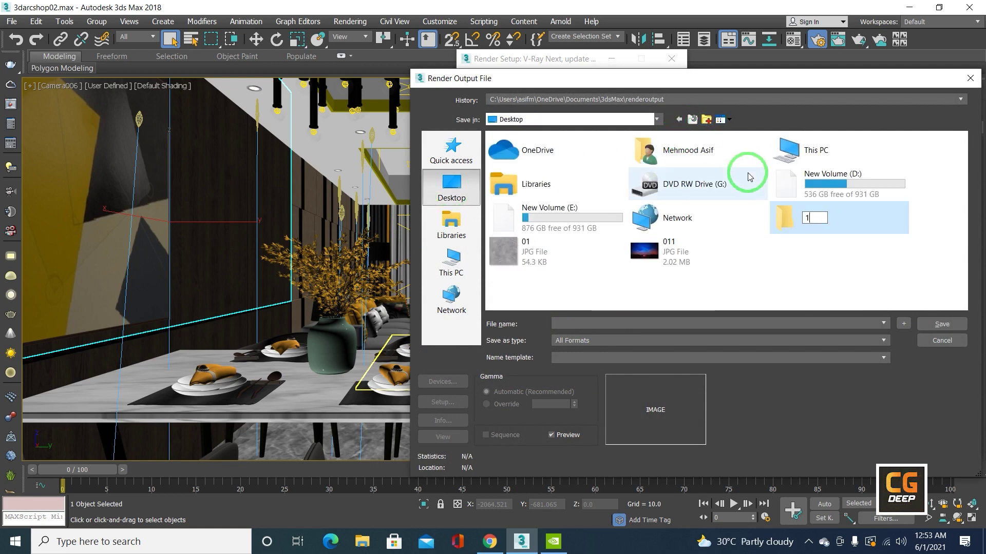
pyautogui.doubleClick(827, 221)
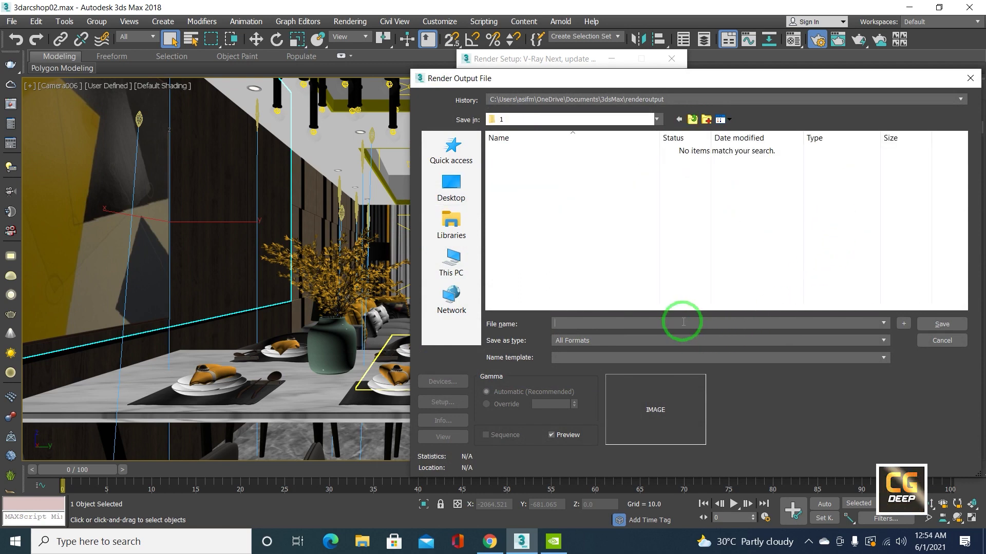
pyautogui.click(721, 323)
pyautogui.write('1')
# Save the render output as TIF file 1 with 16-bit colour.
pyautogui.click(665, 343)
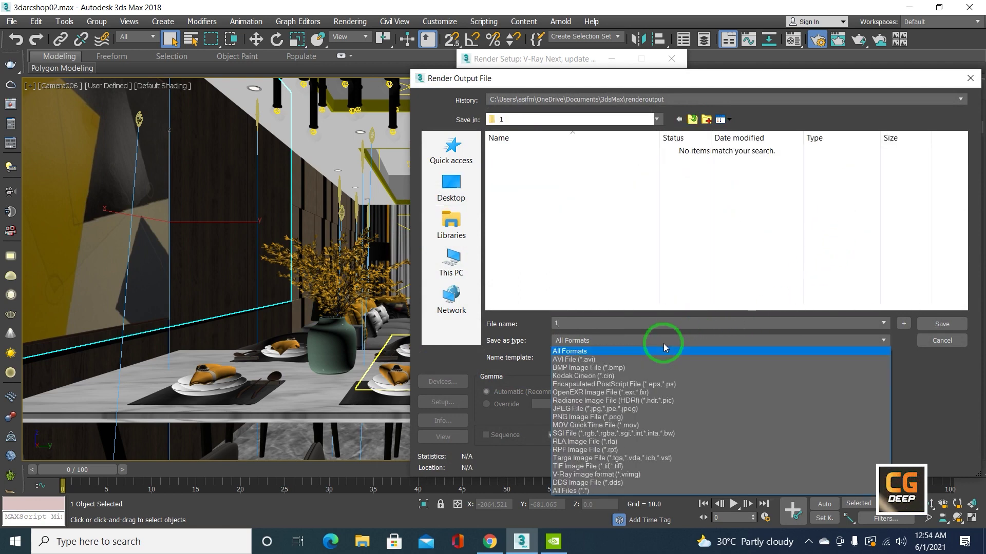
pyautogui.click(635, 469)
pyautogui.click(941, 324)
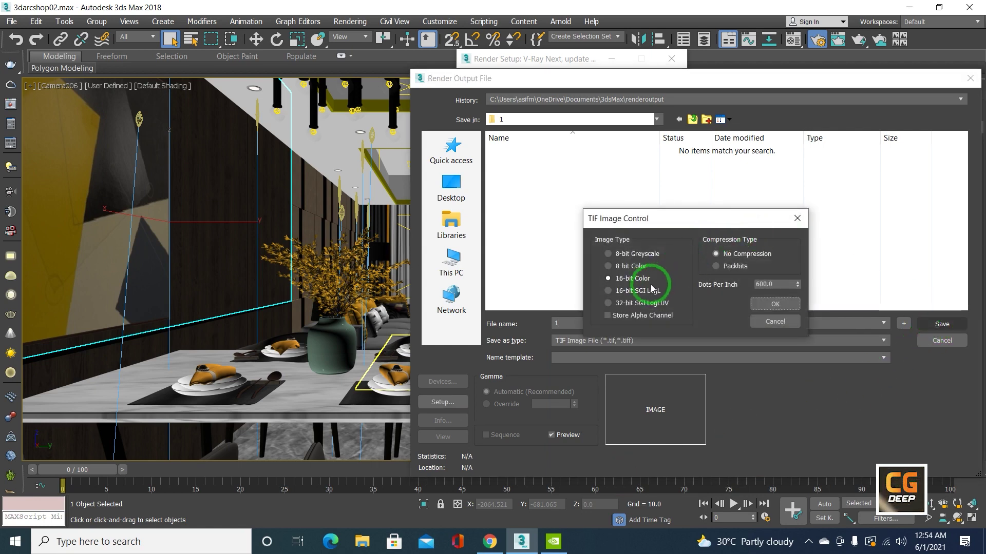
pyautogui.click(774, 304)
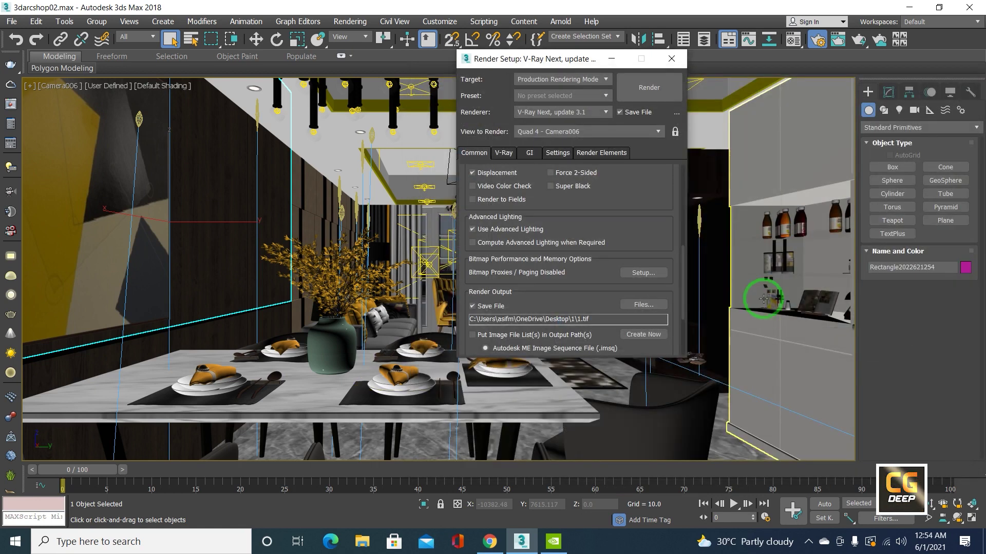
# Enable Separate render channels in the V-Ray Frame buffer rollout.
pyautogui.click(504, 153)
pyautogui.click(501, 172)
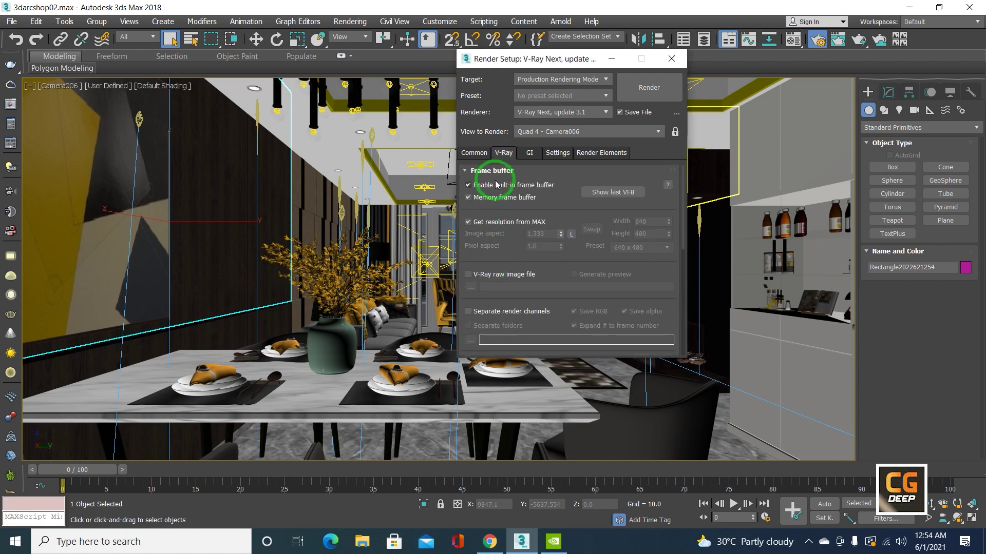
pyautogui.click(496, 184)
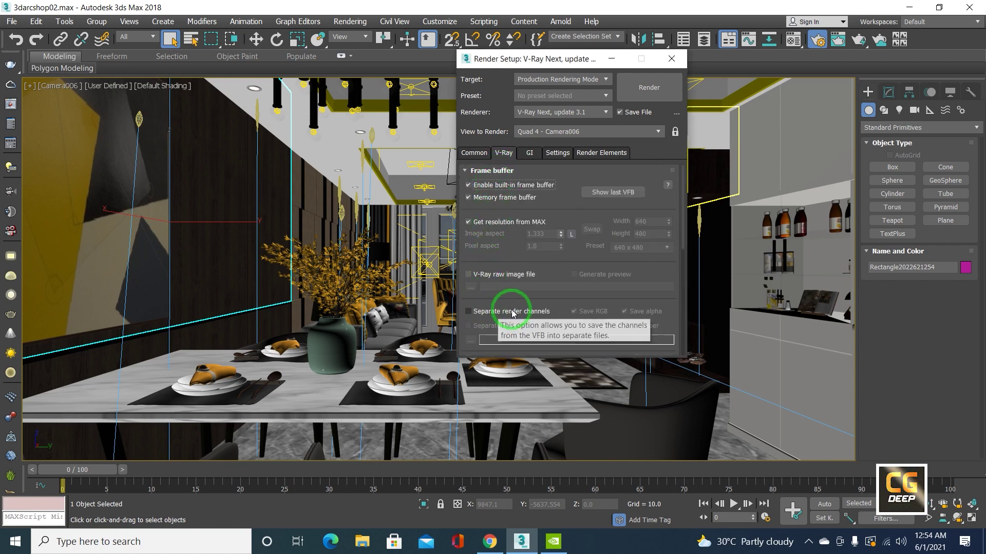
pyautogui.click(490, 317)
# Save the render channels as 16-bit colour TIF file 1.
pyautogui.click(470, 341)
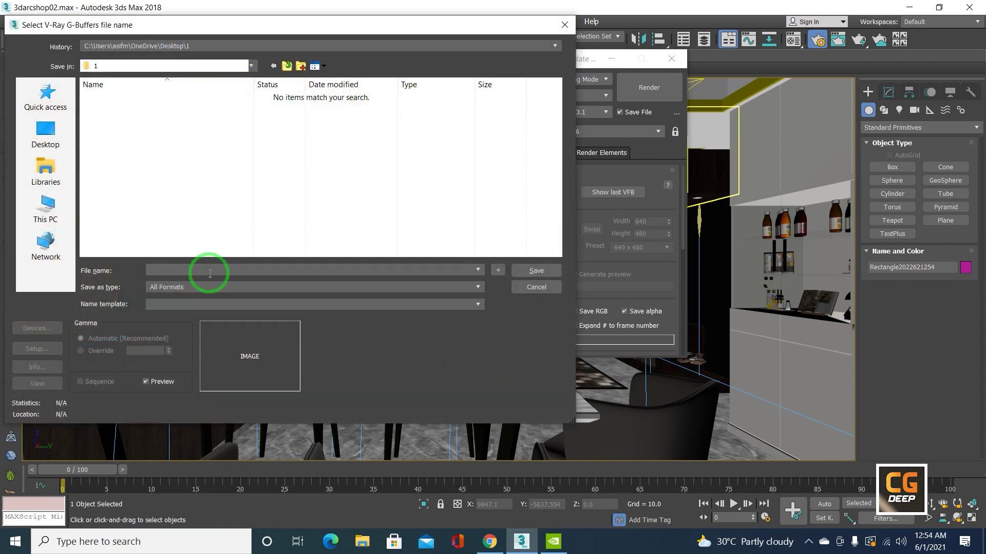
pyautogui.write('1')
pyautogui.click(206, 284)
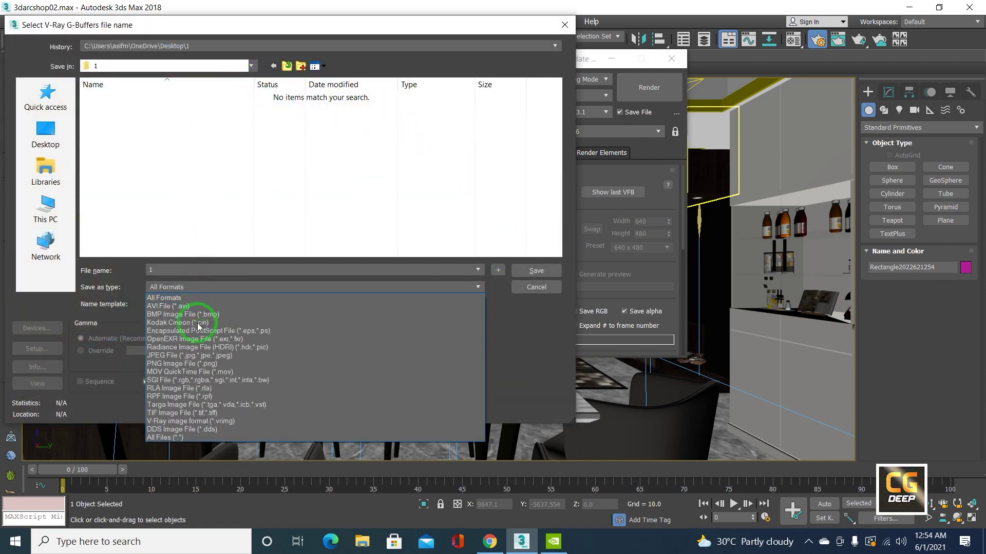
pyautogui.click(187, 417)
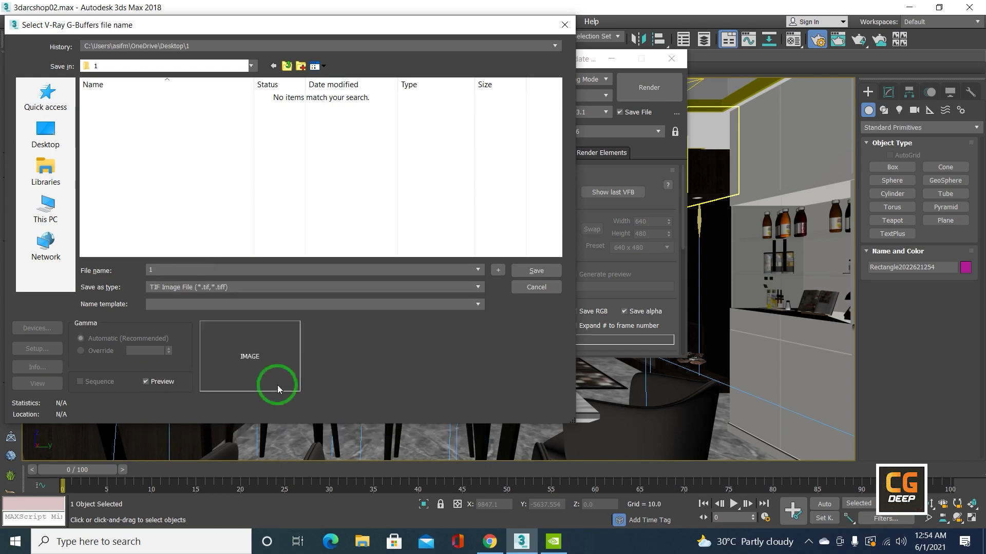
pyautogui.click(548, 270)
pyautogui.click(376, 228)
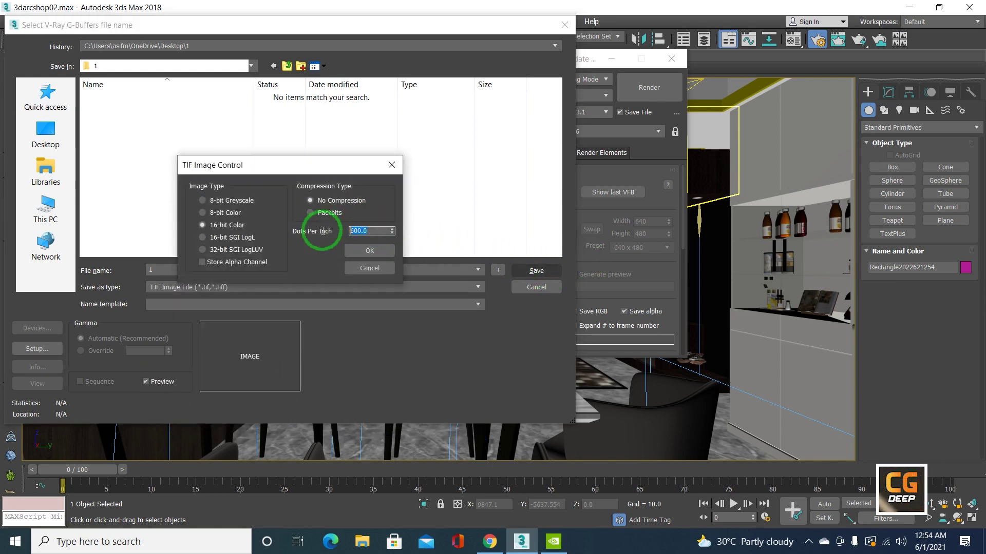
pyautogui.click(221, 225)
pyautogui.click(355, 253)
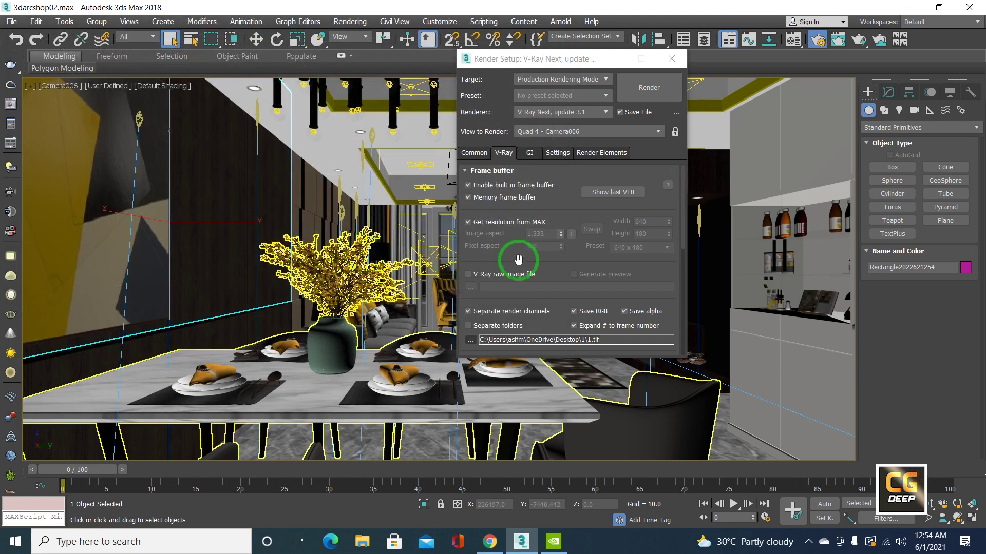
# Uncheck Displacement in Global switches and switch all settings to Expert mode.
pyautogui.scroll(-3, 518, 253)
pyautogui.scroll(-2, 529, 195)
pyautogui.click(501, 236)
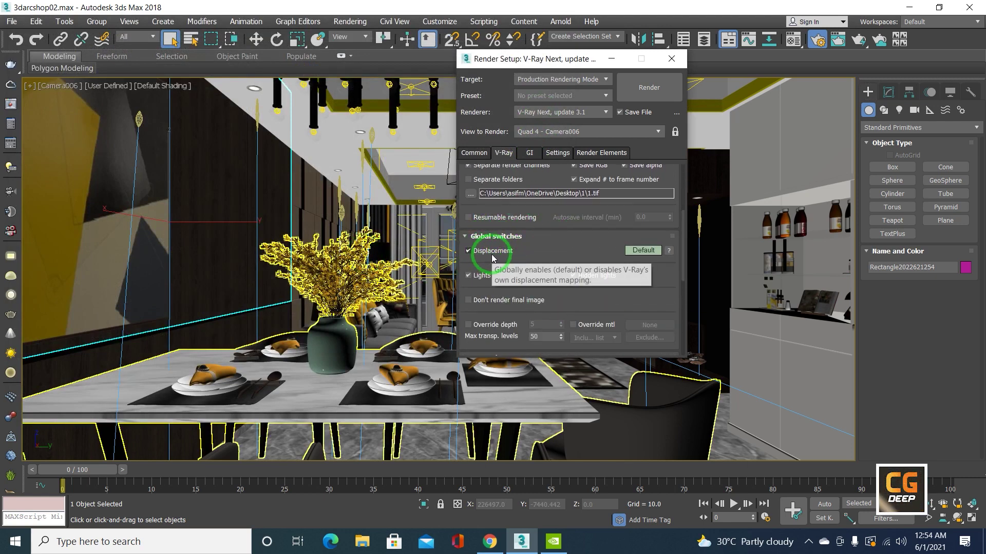
pyautogui.click(492, 253)
pyautogui.rightClick(629, 254)
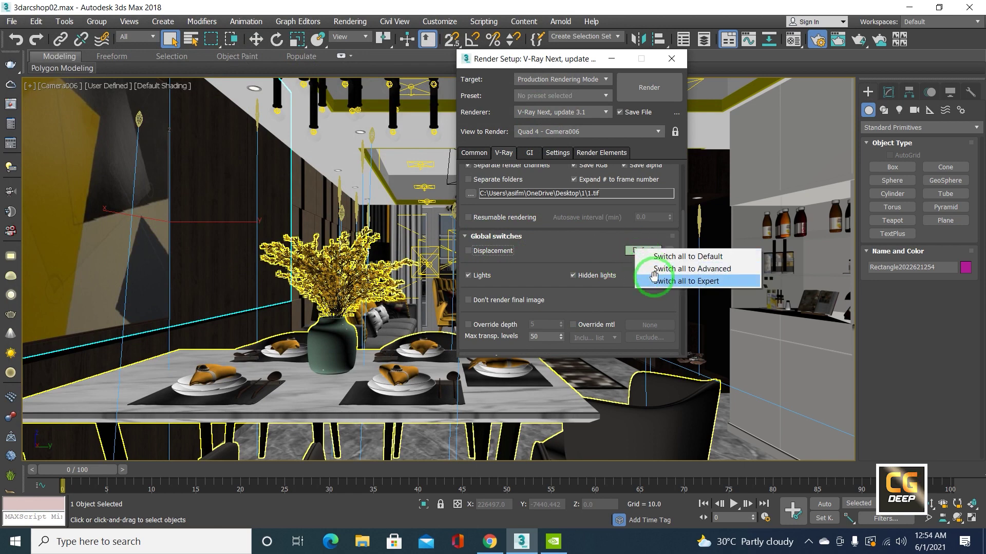
pyautogui.click(657, 282)
# Set Full lights evaluation and adjust the max transparency levels value.
pyautogui.press('F10')
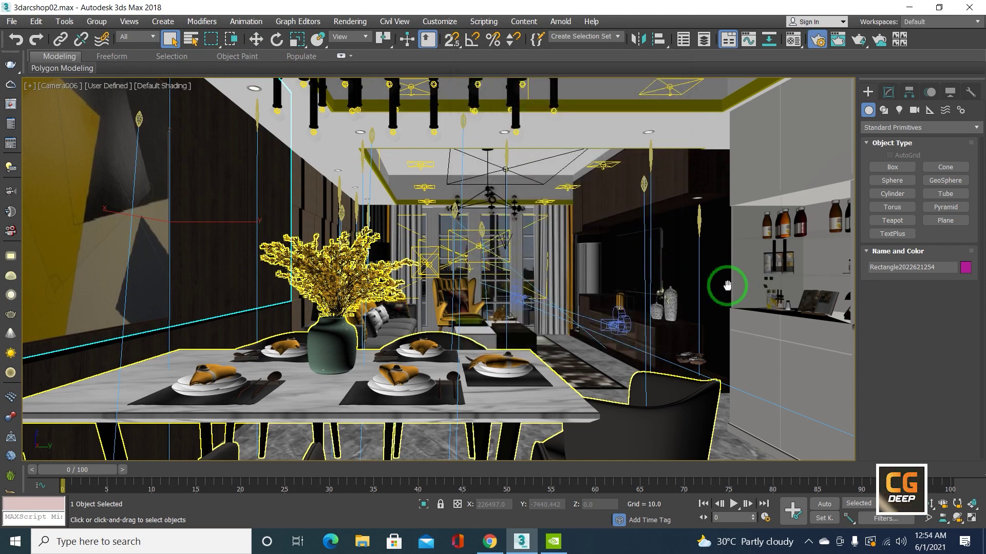
pyautogui.press('F10')
pyautogui.moveTo(570, 228); pyautogui.dragTo(623, 106)
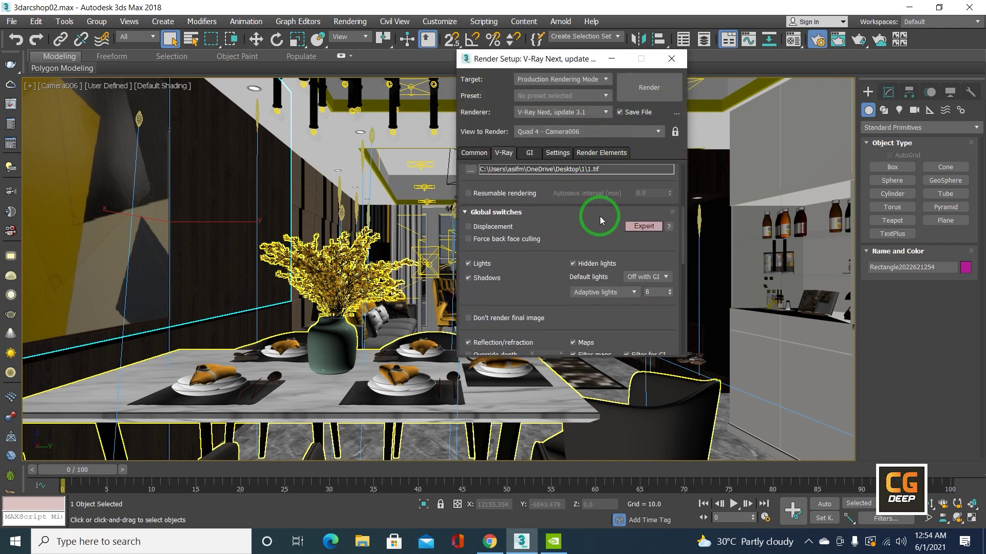
pyautogui.click(605, 292)
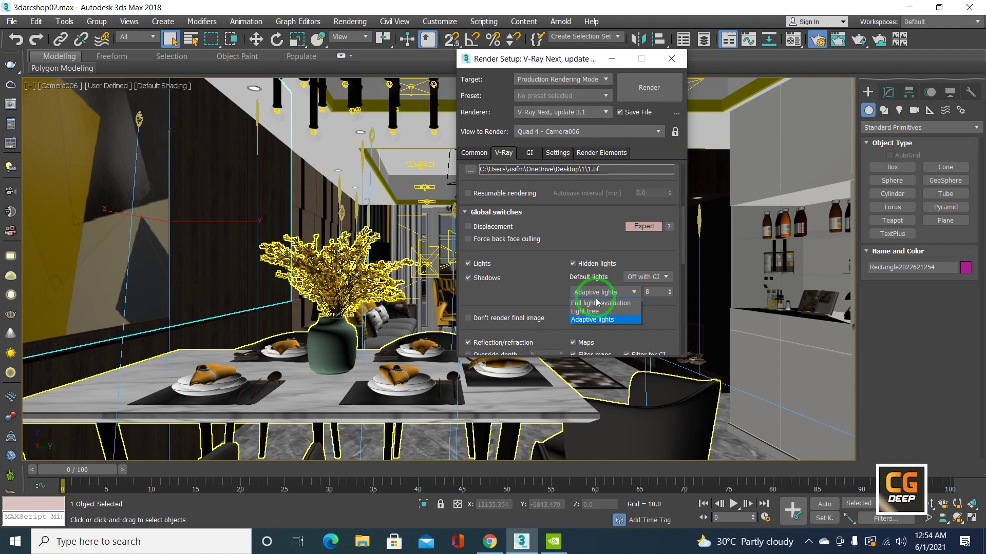
pyautogui.click(596, 304)
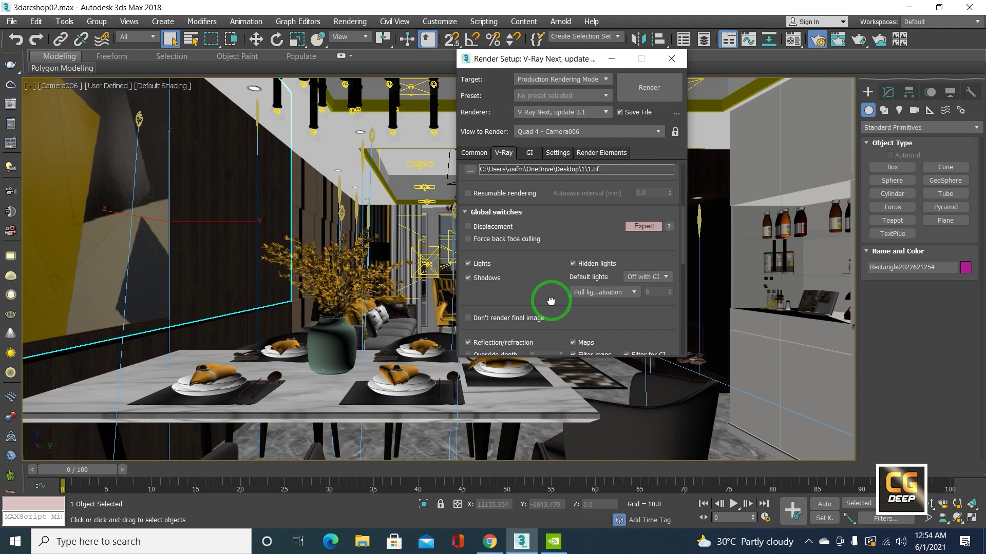
pyautogui.moveTo(550, 302); pyautogui.dragTo(565, 157)
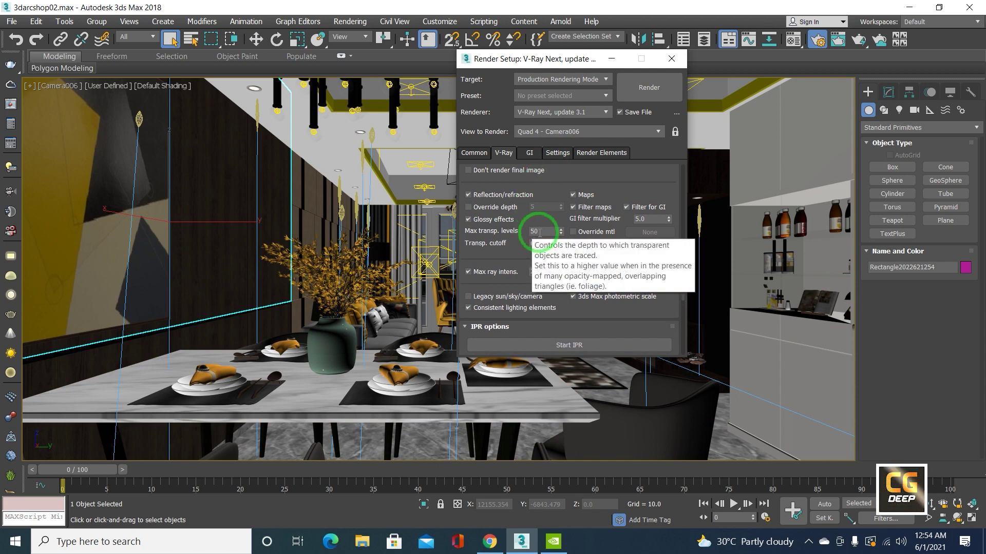
pyautogui.click(540, 231)
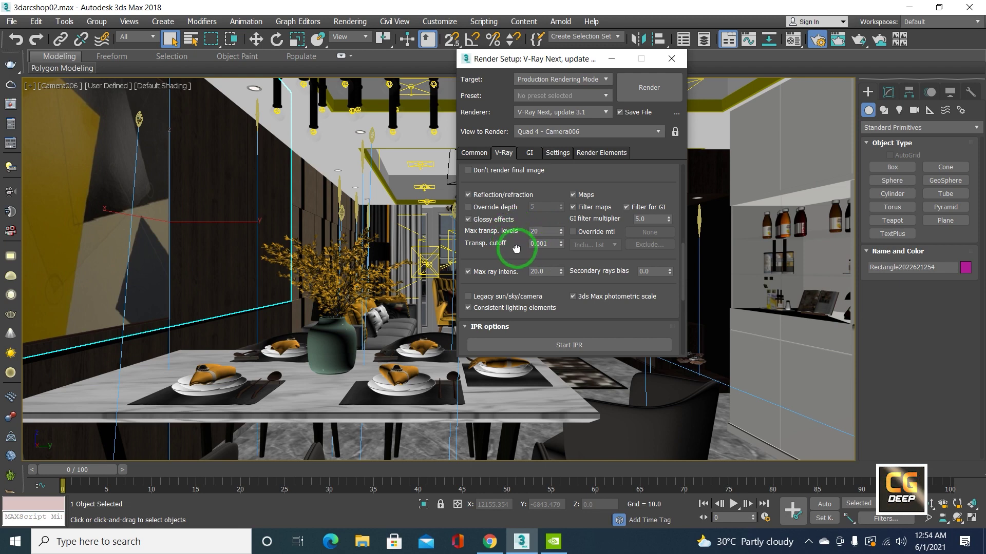
pyautogui.moveTo(529, 248); pyautogui.dragTo(535, 199)
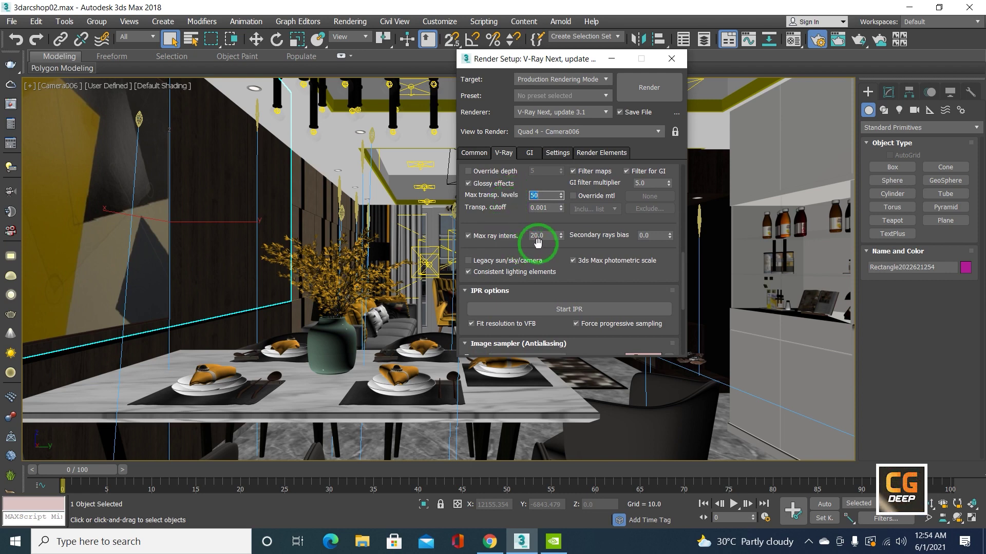
# Set the image sampler to Bucket and the image filter to Catmull-Rom.
pyautogui.moveTo(522, 250); pyautogui.dragTo(522, 165)
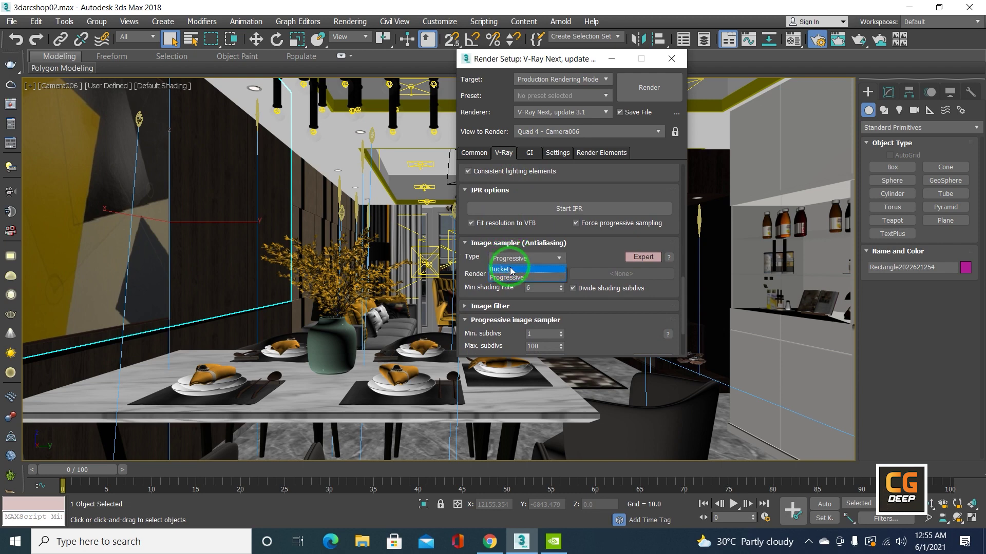
pyautogui.click(506, 270)
pyautogui.moveTo(498, 287); pyautogui.dragTo(505, 243)
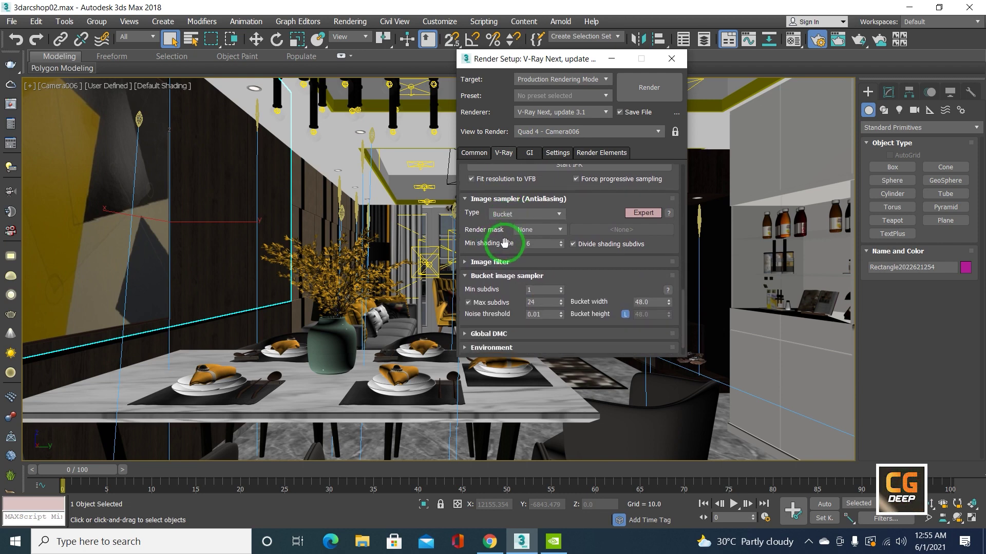
pyautogui.click(496, 266)
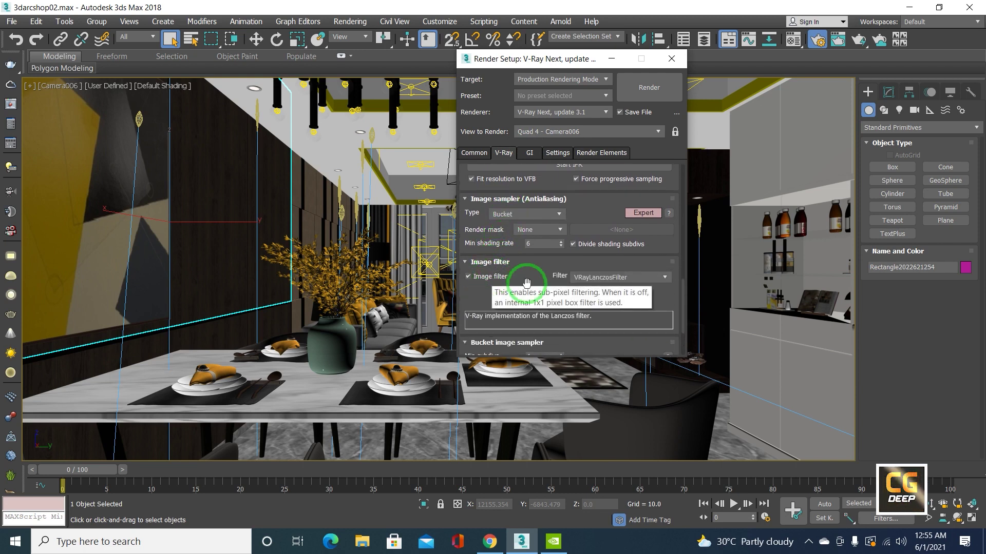
pyautogui.click(605, 277)
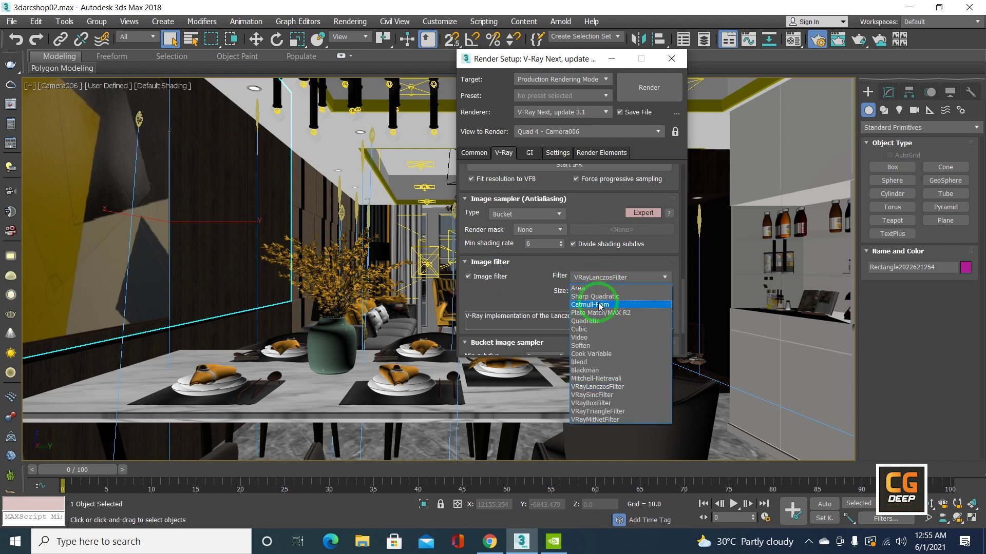
pyautogui.click(599, 306)
# Collapse the image filter, image sampler, IPR options and frame buffer rollouts.
pyautogui.click(509, 263)
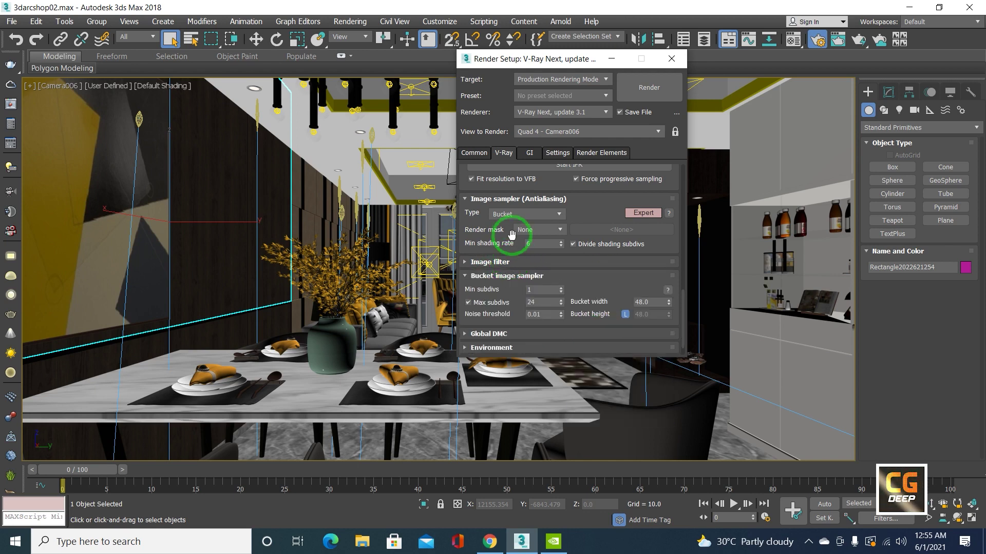
pyautogui.click(514, 200)
pyautogui.click(516, 175)
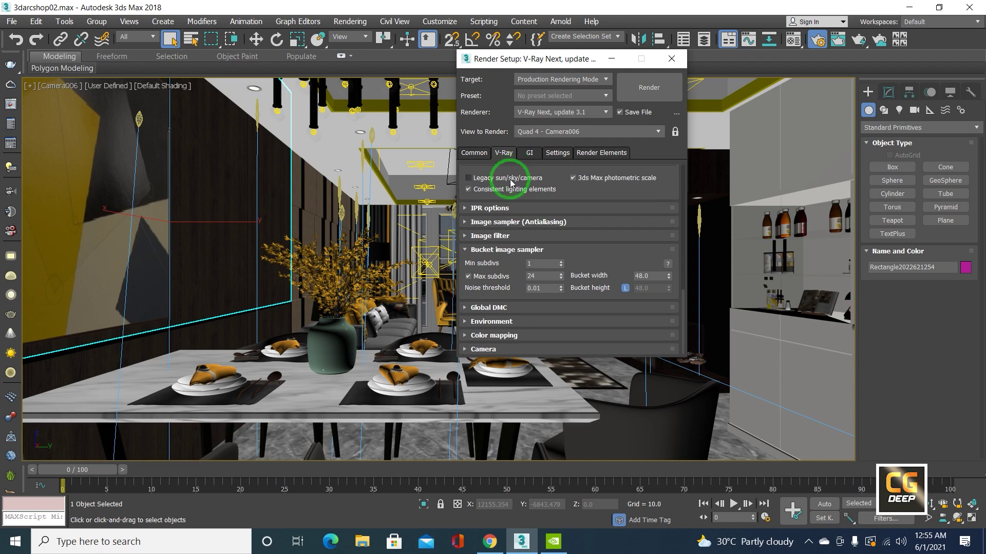
pyautogui.moveTo(509, 177); pyautogui.dragTo(507, 273)
pyautogui.scroll(4, 508, 270)
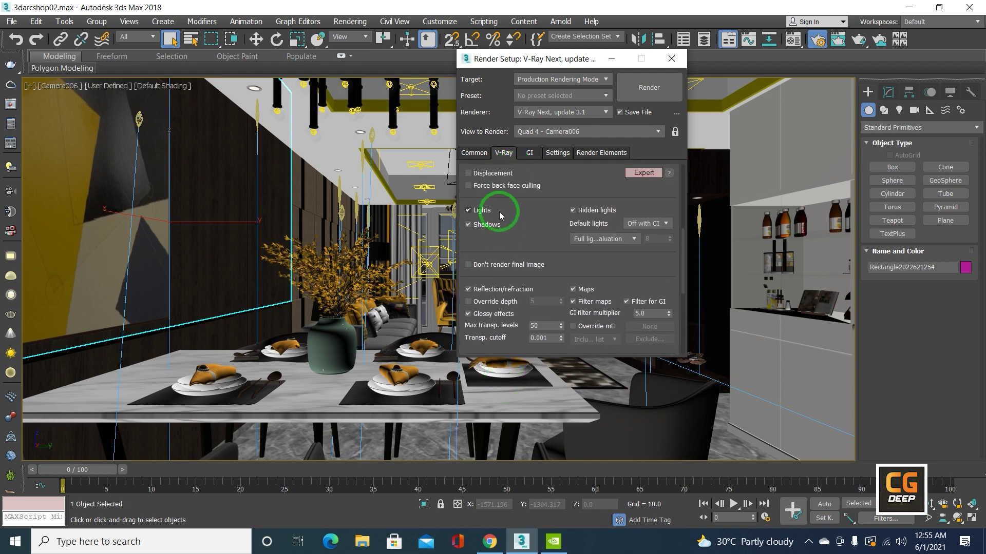
pyautogui.scroll(1, 488, 187)
pyautogui.moveTo(498, 172); pyautogui.dragTo(497, 265)
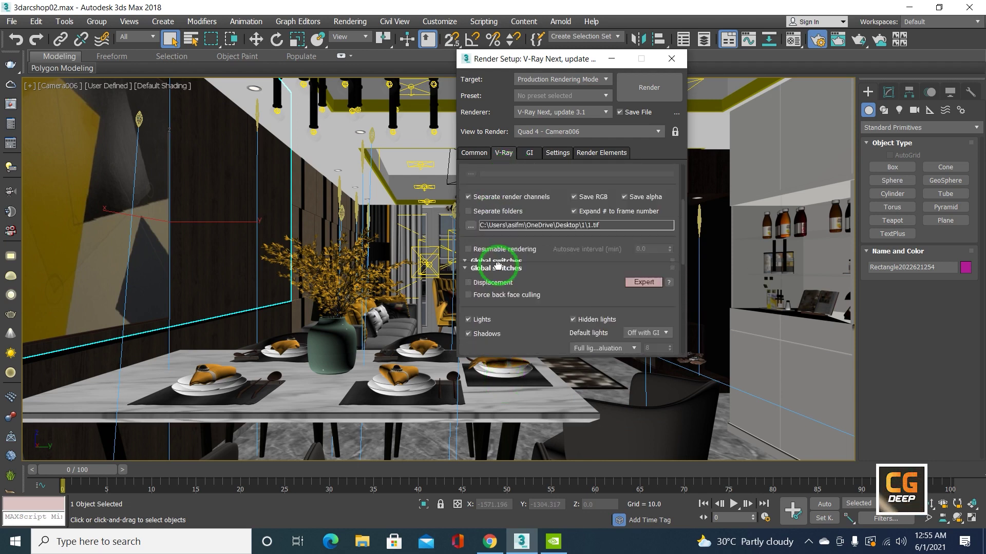
pyautogui.moveTo(502, 214); pyautogui.dragTo(501, 314)
pyautogui.click(500, 173)
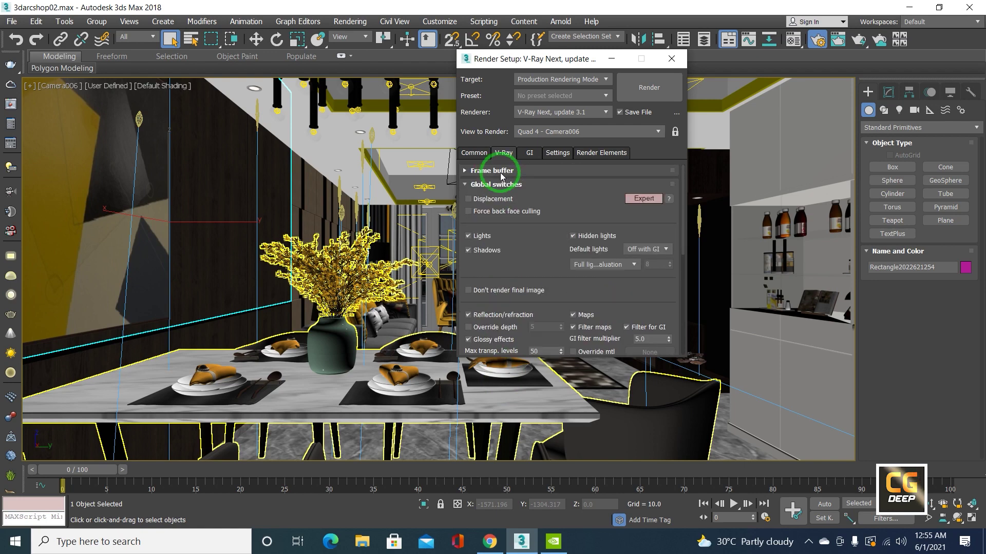
# Set the Global DMC adaptive amount to 0.75.
pyautogui.click(506, 184)
pyautogui.write('8')
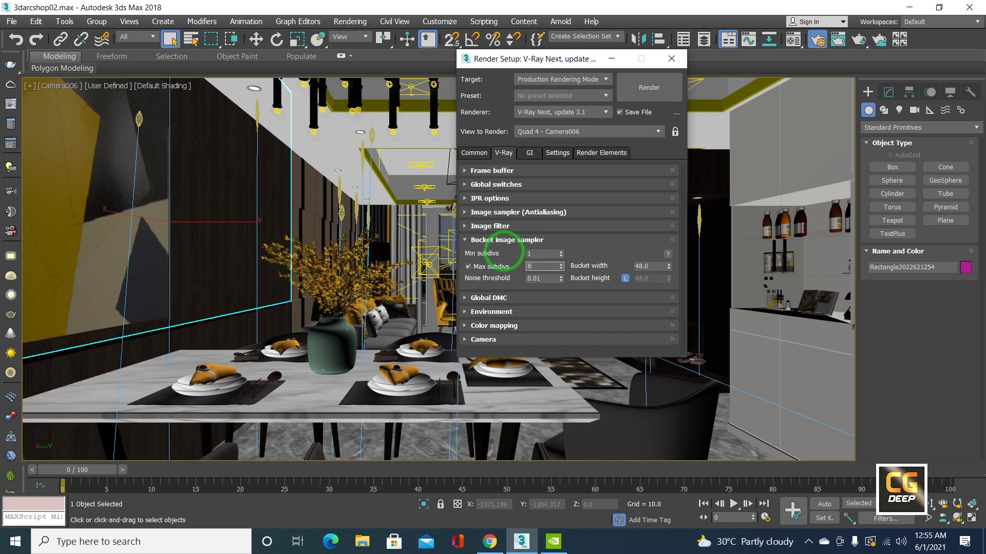
pyautogui.click(502, 240)
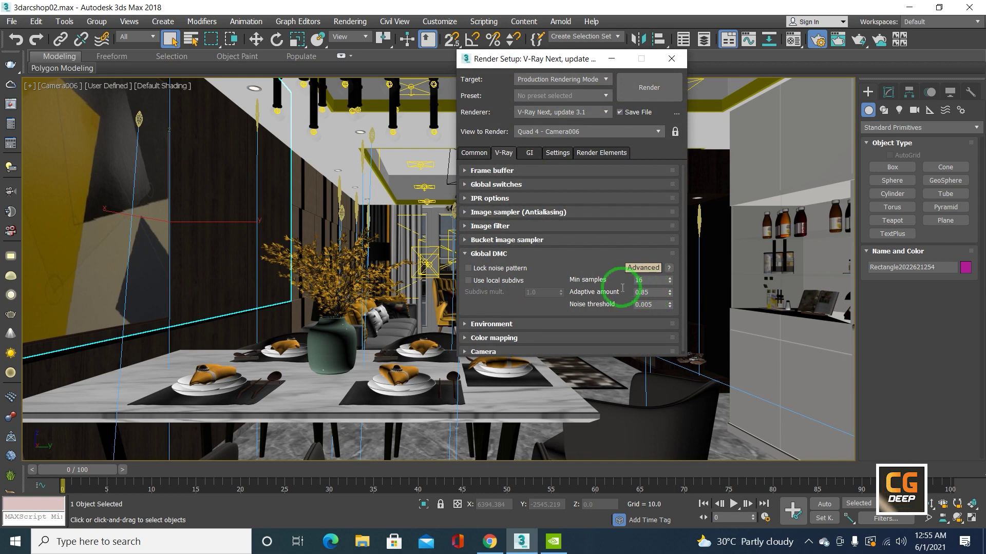
pyautogui.write('.7')
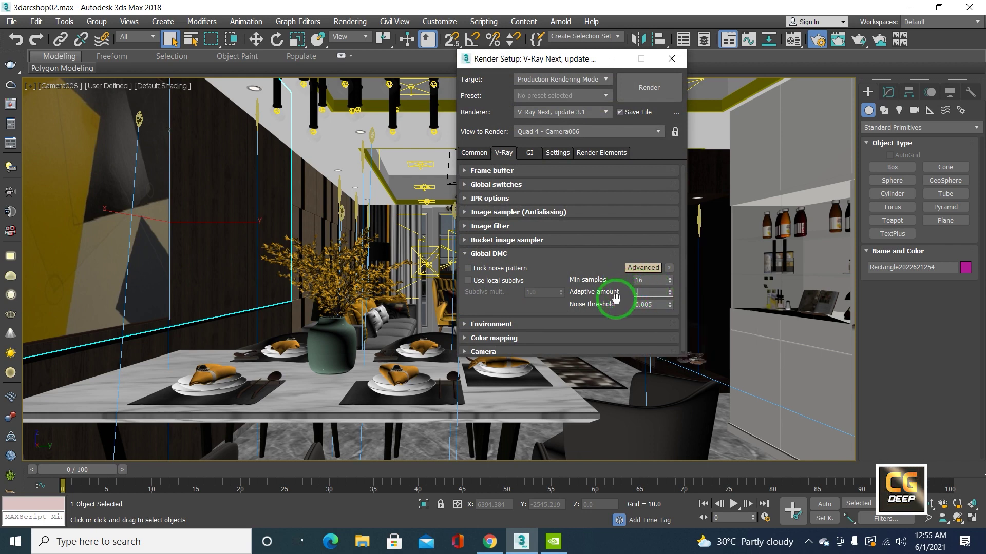
# Enable GI and reflection/refraction environment overrides with the same light-blue colour.
pyautogui.click(500, 256)
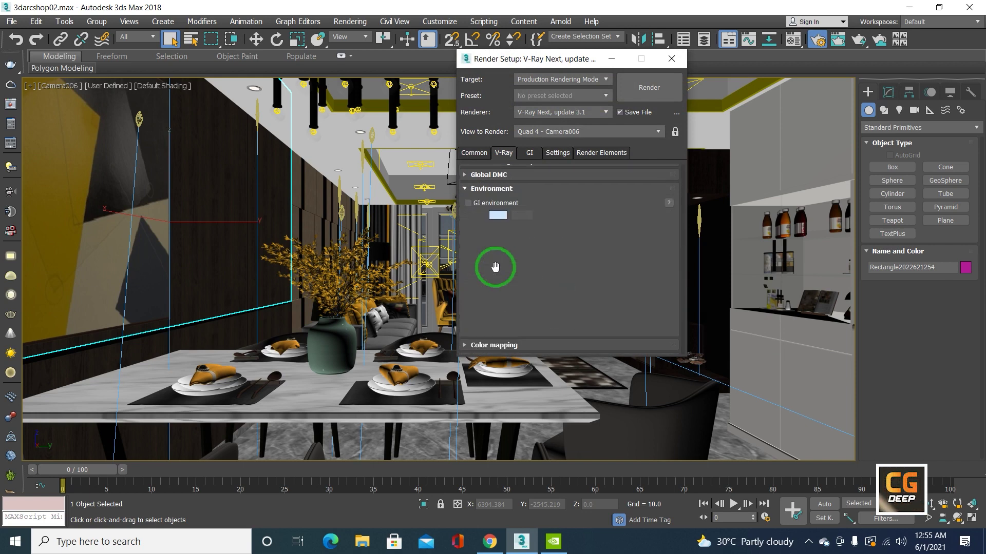
pyautogui.click(495, 206)
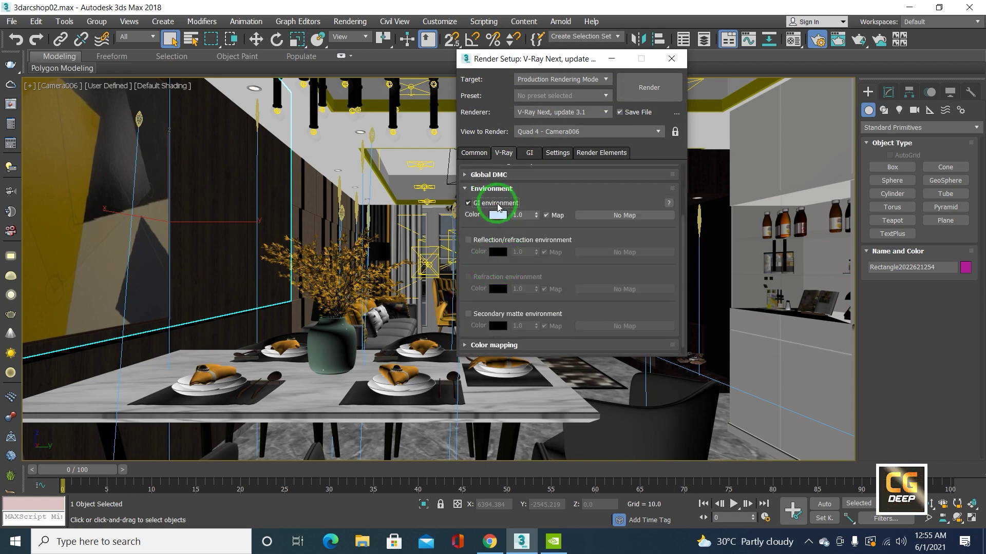
pyautogui.click(484, 241)
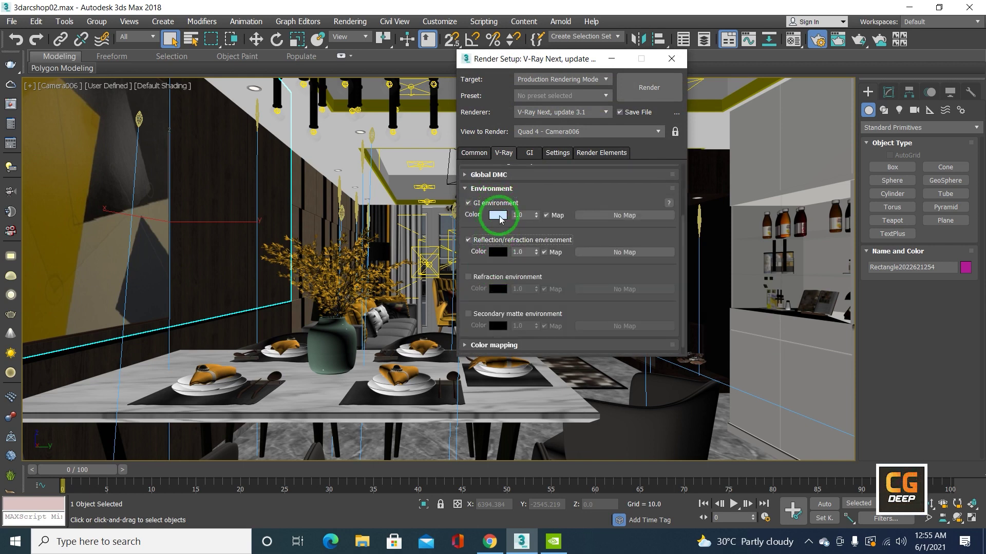
pyautogui.click(562, 214)
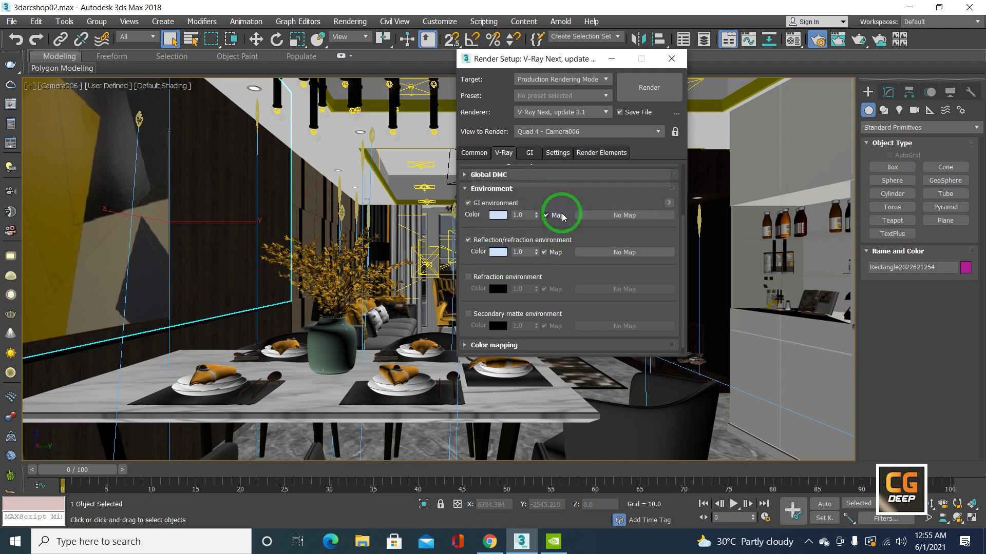
pyautogui.click(513, 191)
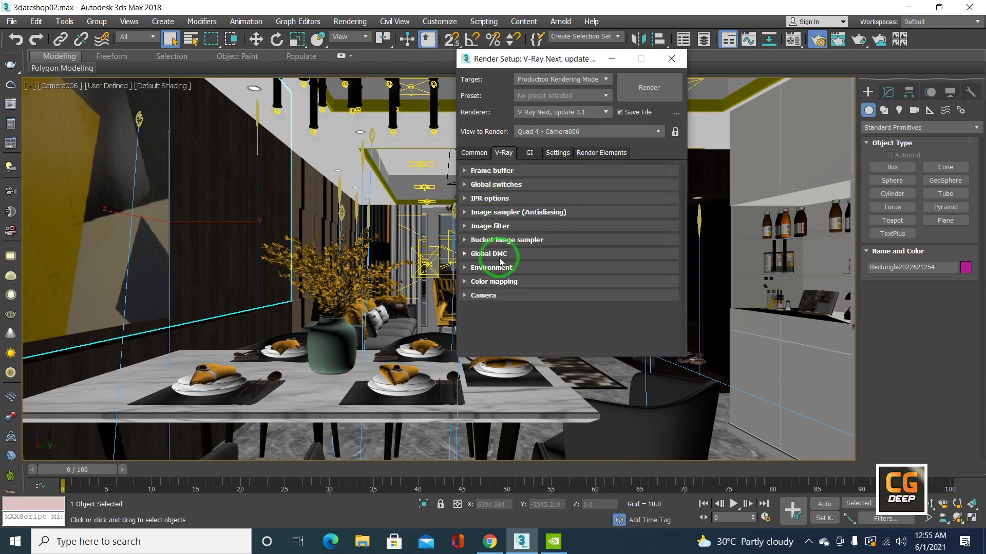
# Set colour mapping to Color mapping only mode with burn value 0.6.
pyautogui.click(490, 287)
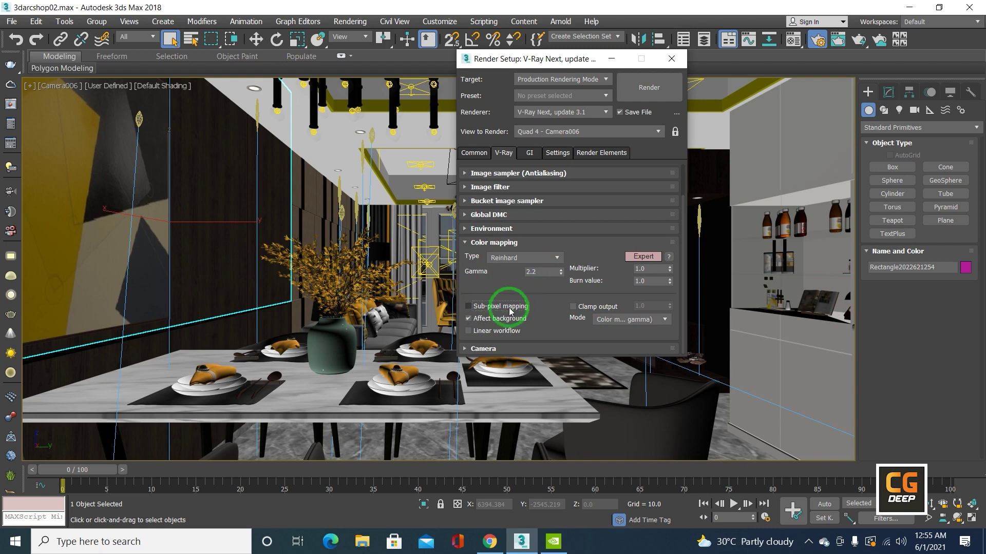
pyautogui.click(616, 320)
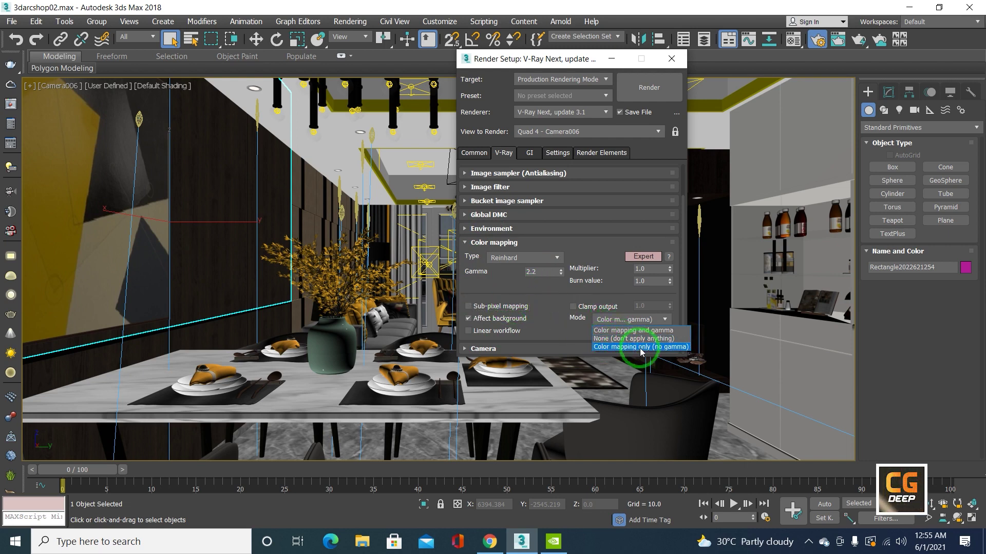
pyautogui.click(611, 348)
pyautogui.doubleClick(648, 281)
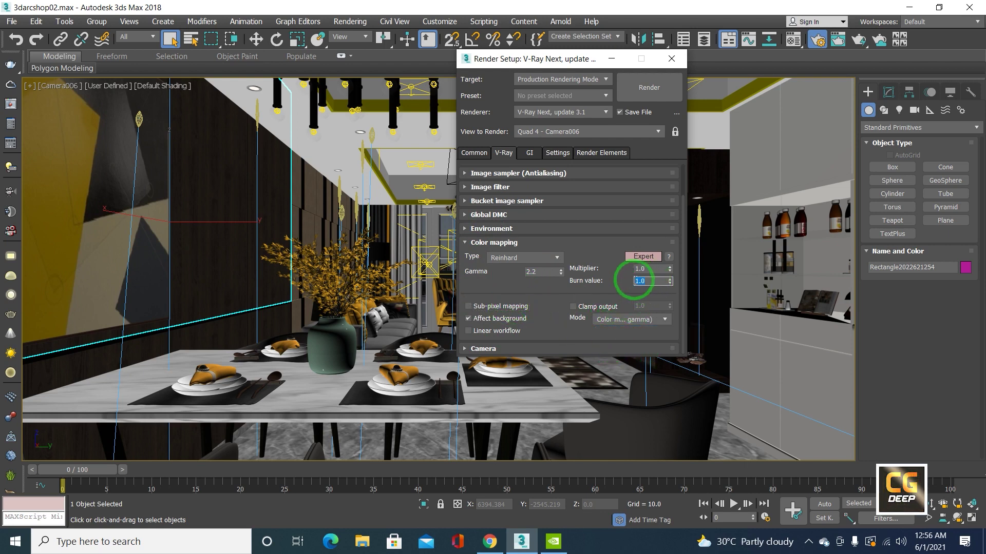
pyautogui.write('3.6')
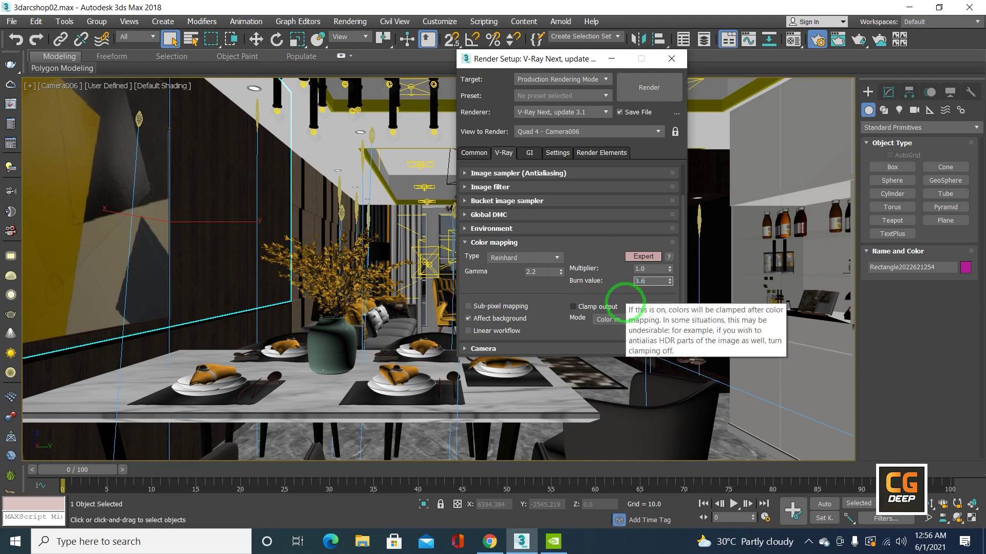
pyautogui.write('0.6')
pyautogui.press('Return')
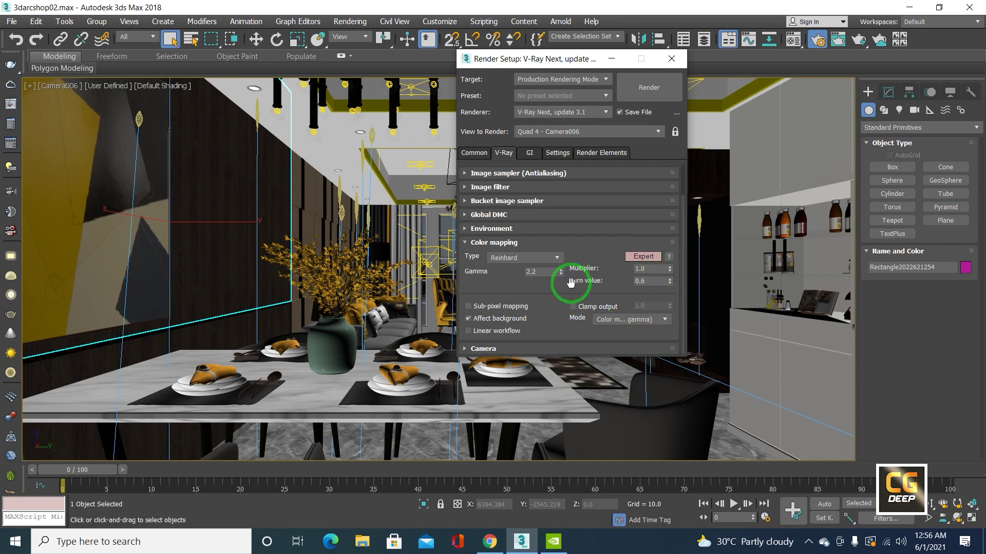
# Disable camera motion blur in the Camera rollout.
pyautogui.click(509, 349)
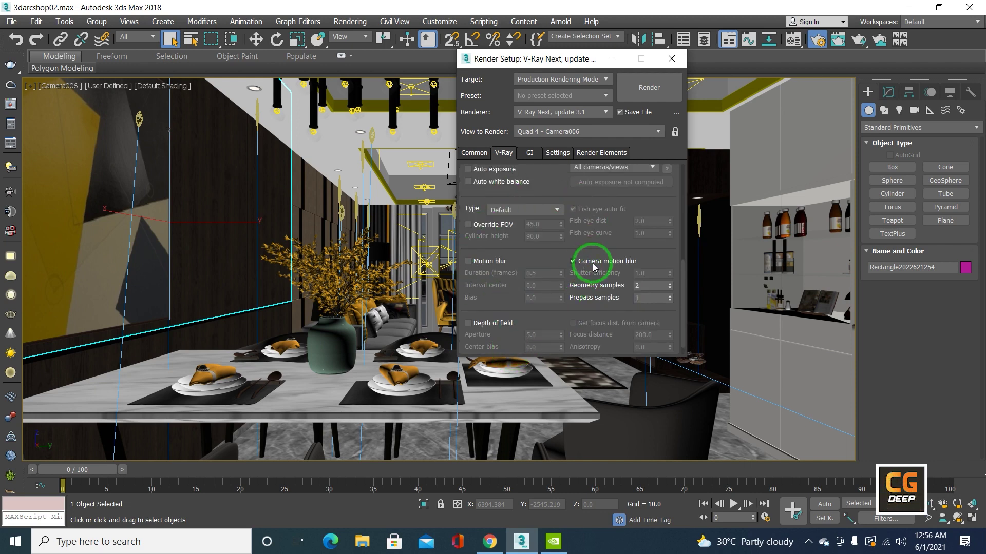
pyautogui.click(593, 266)
pyautogui.moveTo(587, 237); pyautogui.dragTo(587, 312)
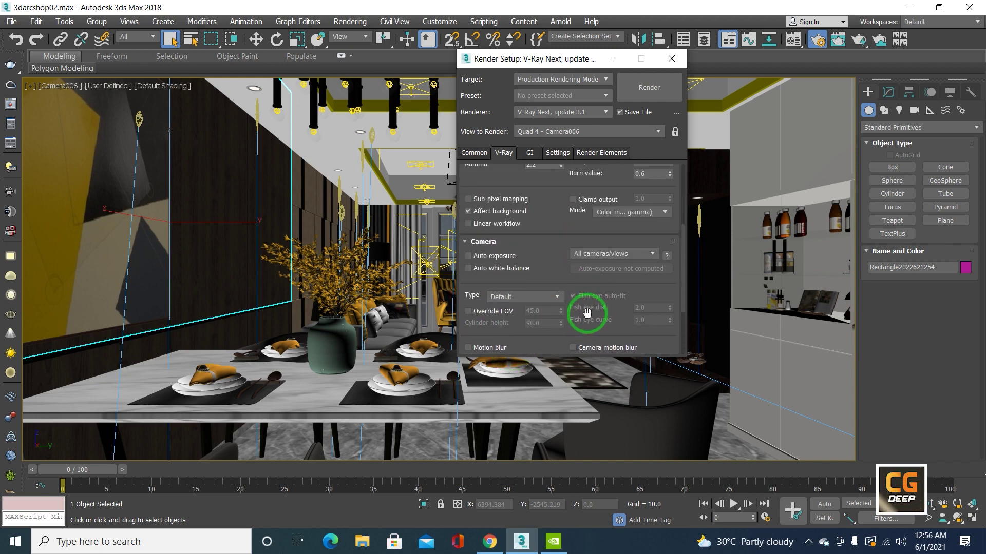
pyautogui.click(530, 153)
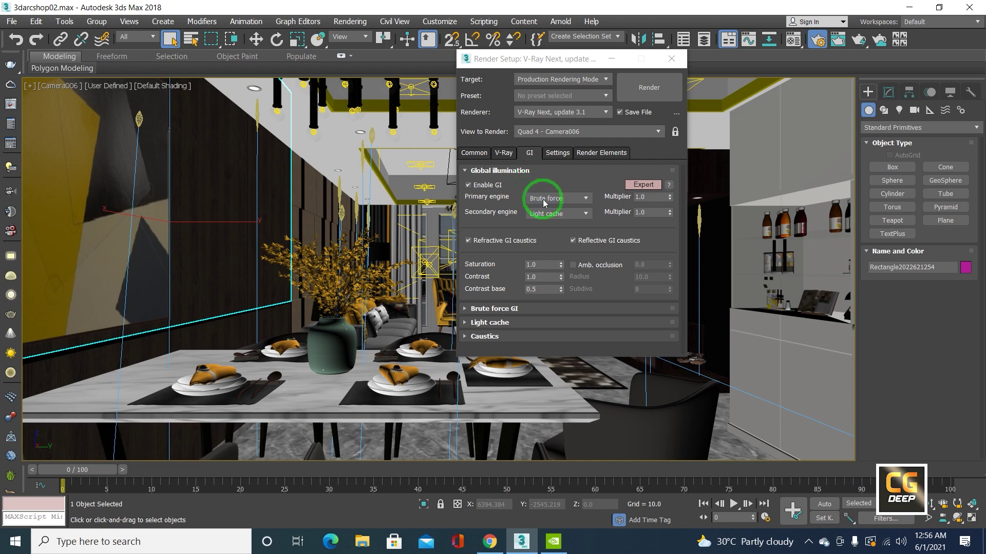
# Make irradiance map the primary GI engine and enable ambient occlusion with 32 subdivs.
pyautogui.click(544, 200)
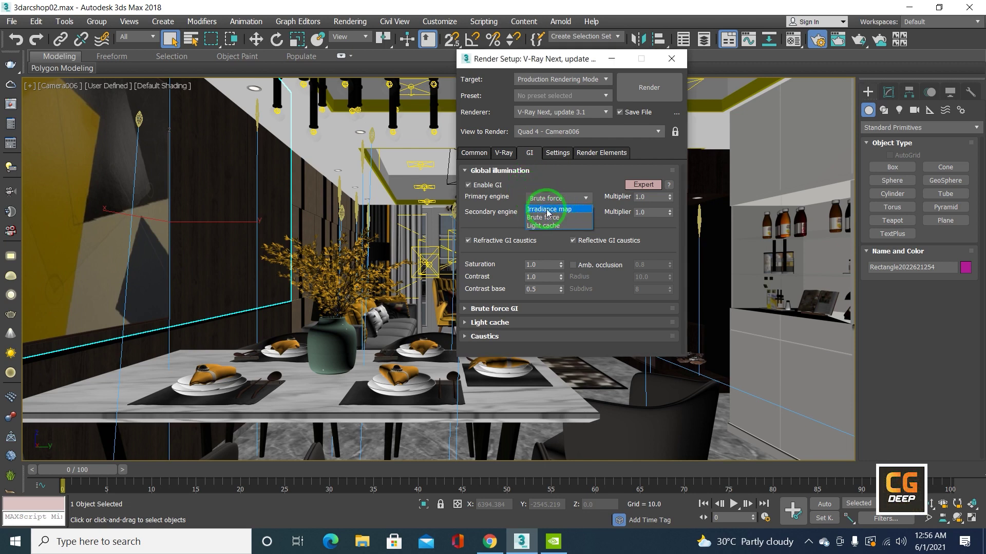
pyautogui.click(542, 210)
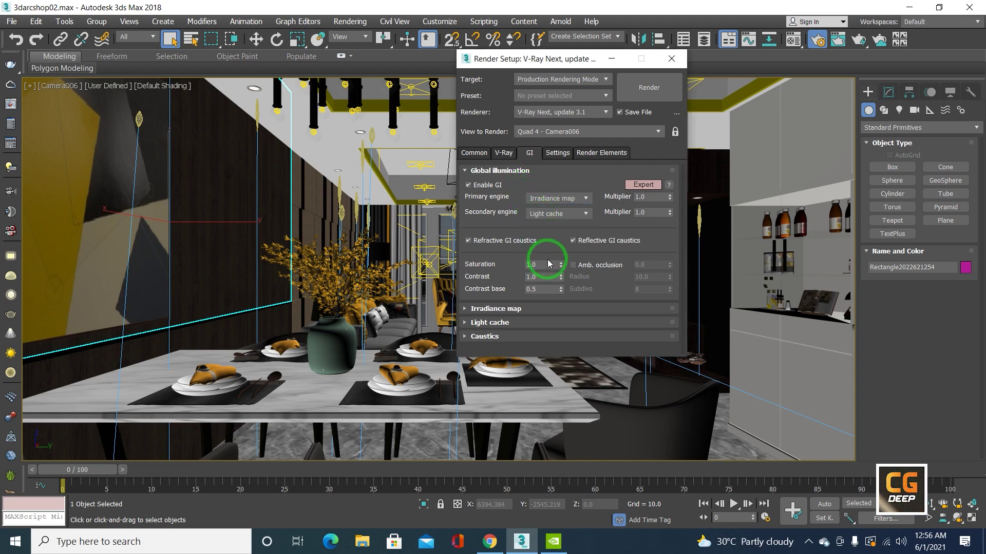
pyautogui.click(573, 265)
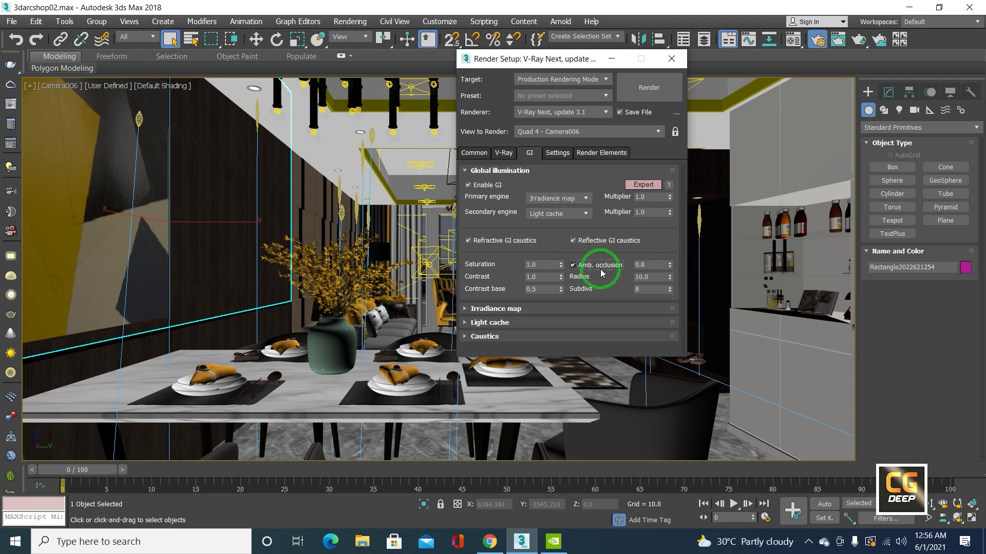
pyautogui.click(638, 290)
pyautogui.write('3')
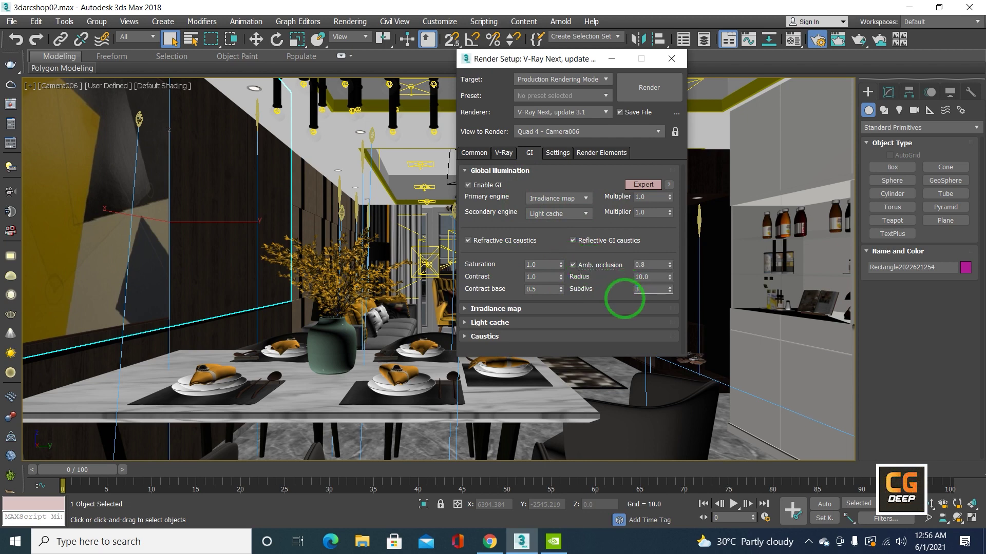
pyautogui.write('2')
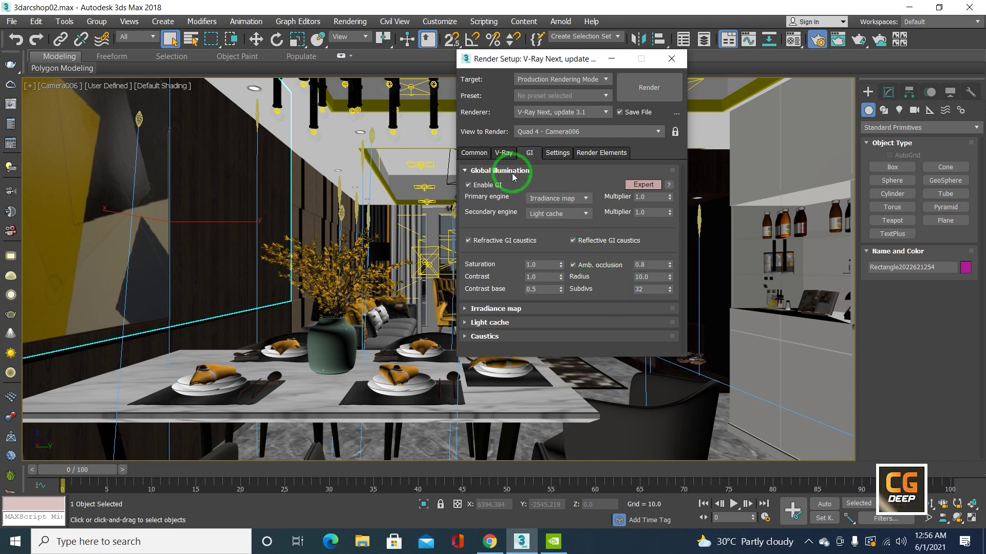
# Set the irradiance map to the Medium preset with 80 interpolation samples.
pyautogui.click(513, 177)
pyautogui.moveTo(511, 187); pyautogui.dragTo(506, 309)
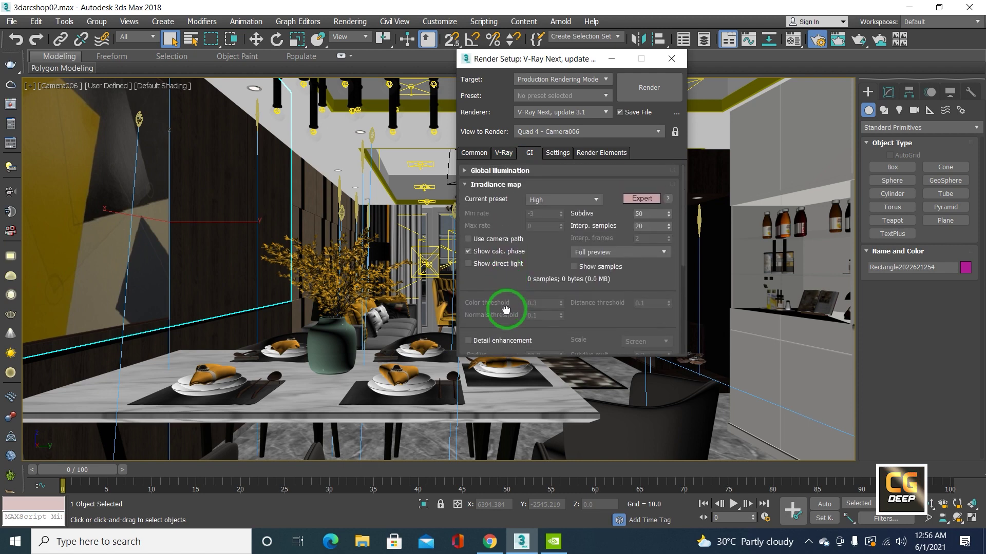
pyautogui.click(544, 204)
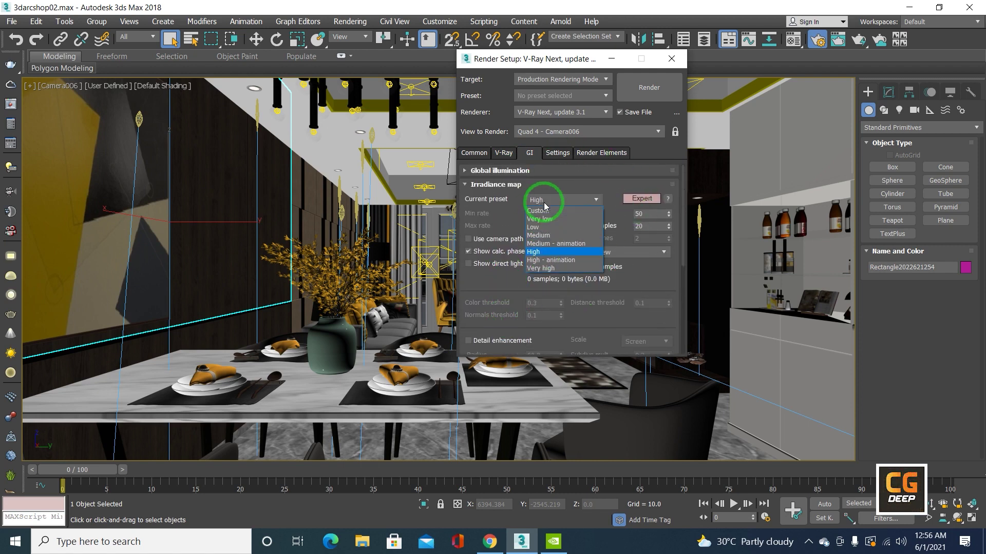
pyautogui.click(544, 236)
pyautogui.click(638, 214)
pyautogui.write('20')
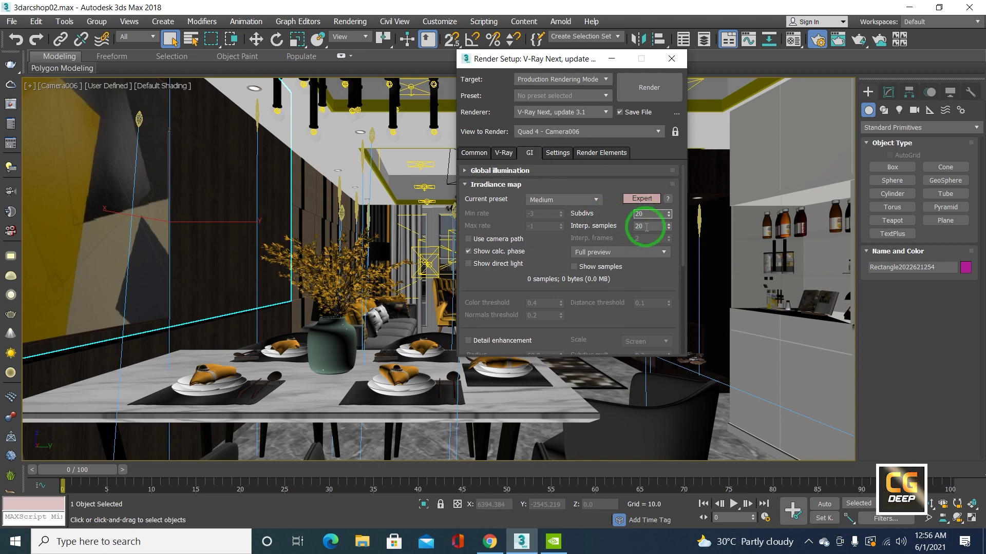
pyautogui.doubleClick(646, 226)
pyautogui.write('80')
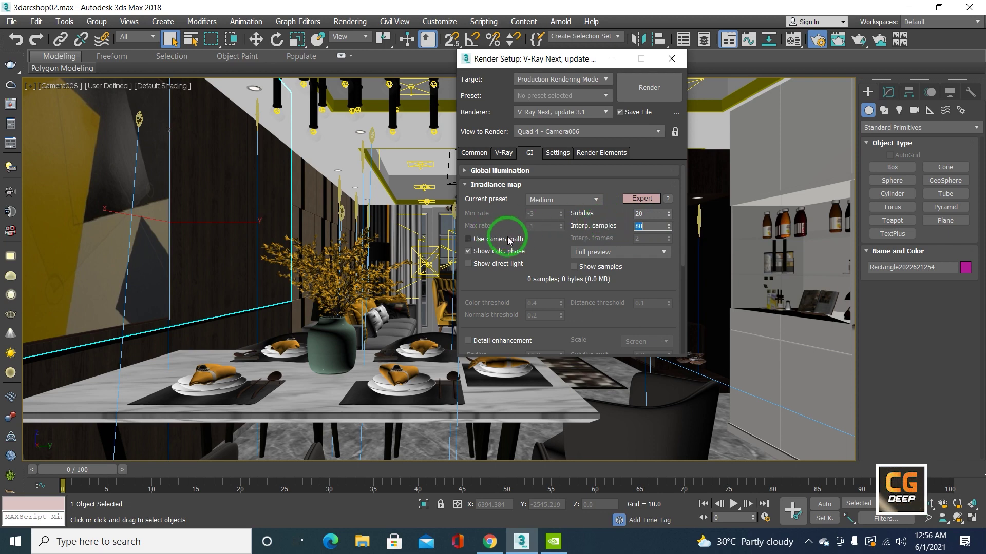
pyautogui.moveTo(506, 239)
pyautogui.mouseDown()
pyautogui.moveTo(544, 215)
pyautogui.moveTo(546, 158)
pyautogui.moveTo(555, 193)
pyautogui.moveTo(554, 111)
pyautogui.mouseUp()
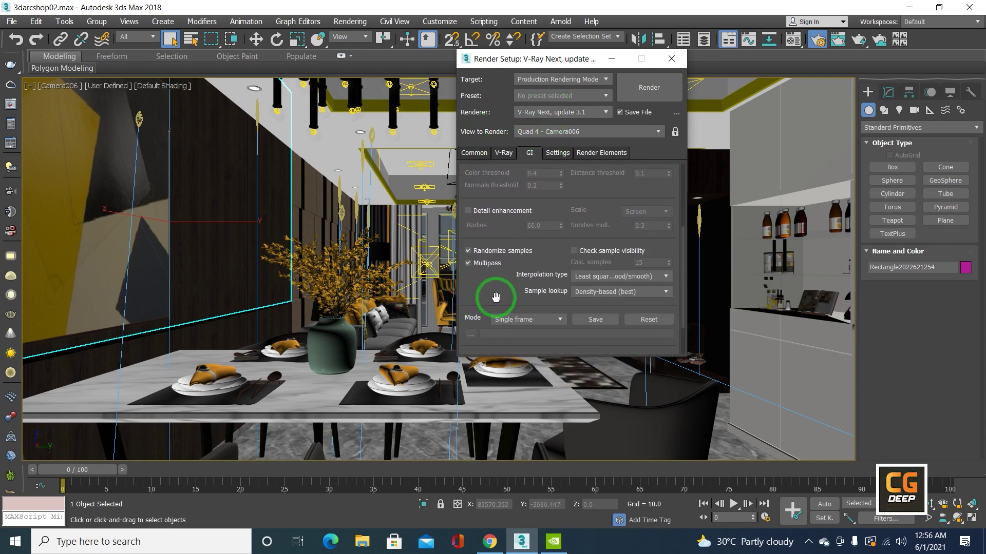
pyautogui.moveTo(495, 297)
pyautogui.mouseDown()
pyautogui.moveTo(504, 237)
pyautogui.moveTo(509, 259)
pyautogui.mouseUp()
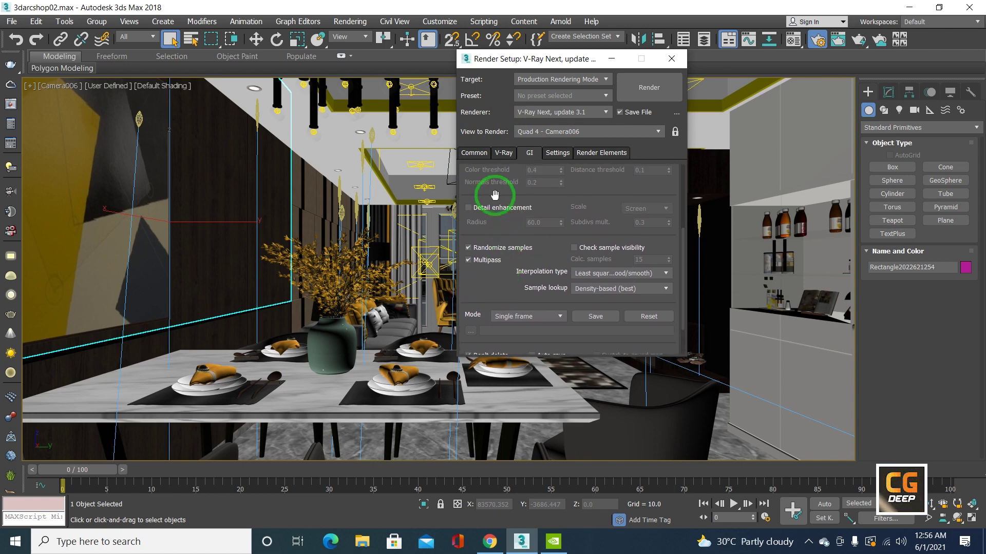
pyautogui.moveTo(502, 209)
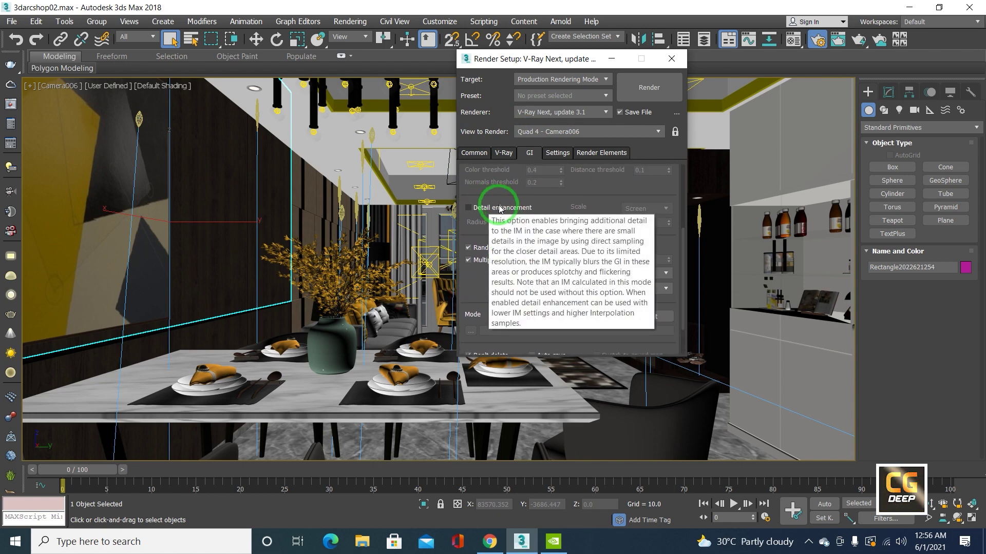
pyautogui.moveTo(502, 275); pyautogui.dragTo(514, 221)
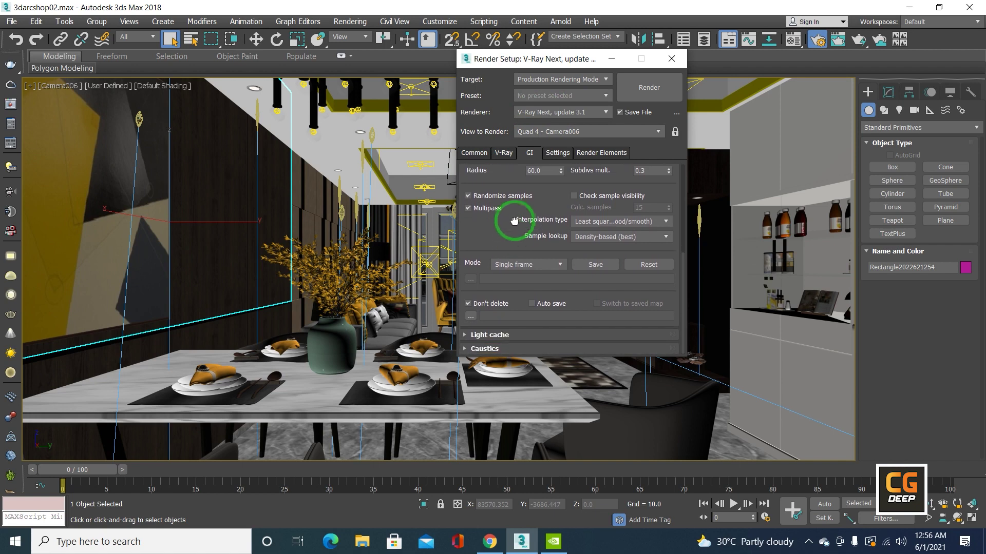
pyautogui.click(489, 335)
# Set light cache subdivs to 1500 and sample size to 0.02.
pyautogui.moveTo(495, 315); pyautogui.dragTo(524, 171)
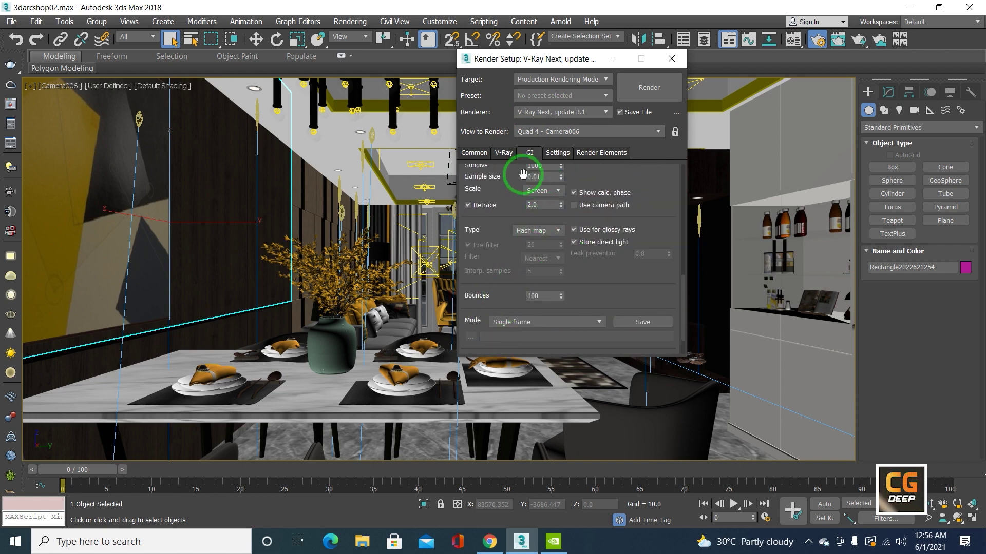
pyautogui.moveTo(508, 204); pyautogui.dragTo(509, 216)
pyautogui.click(542, 204)
pyautogui.write('1500')
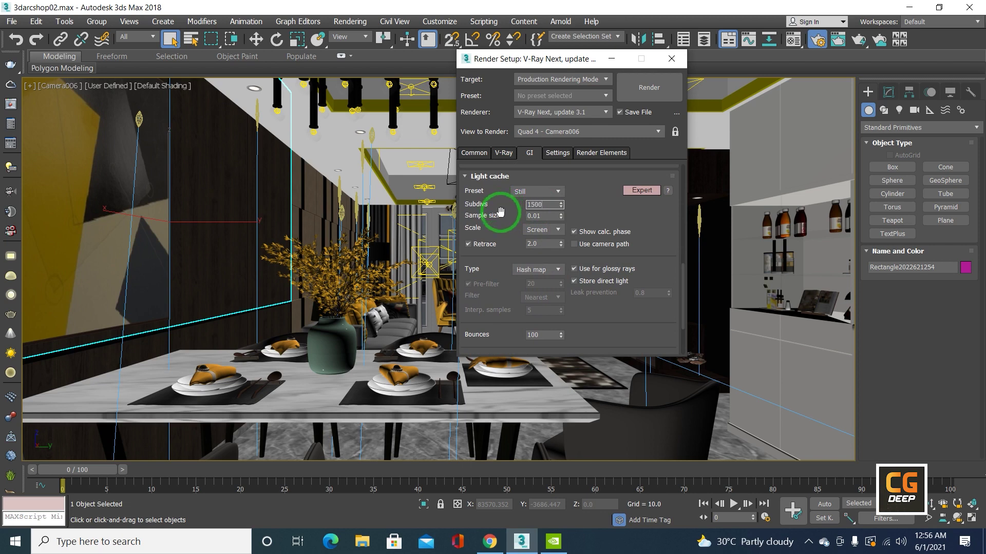
pyautogui.click(546, 215)
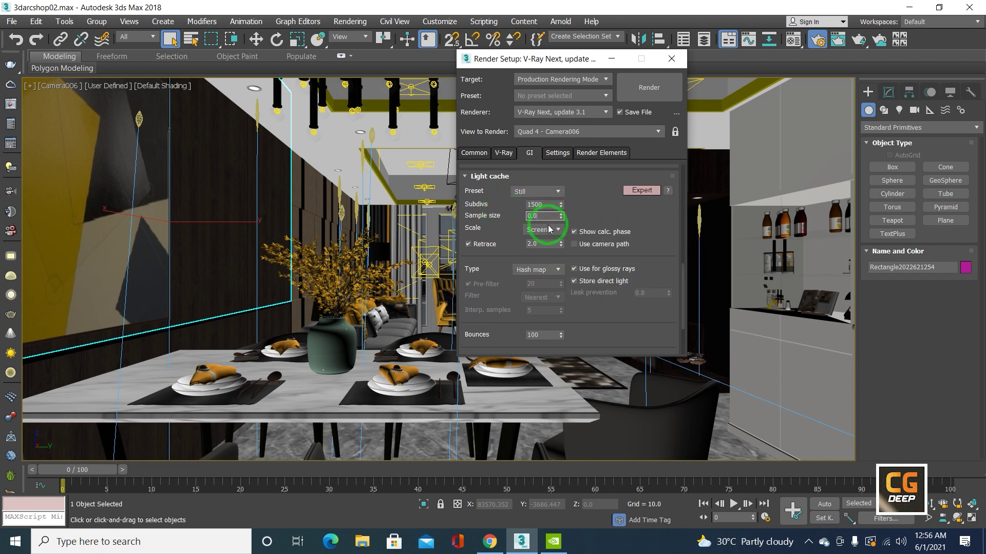
pyautogui.write('2')
pyautogui.press('Return')
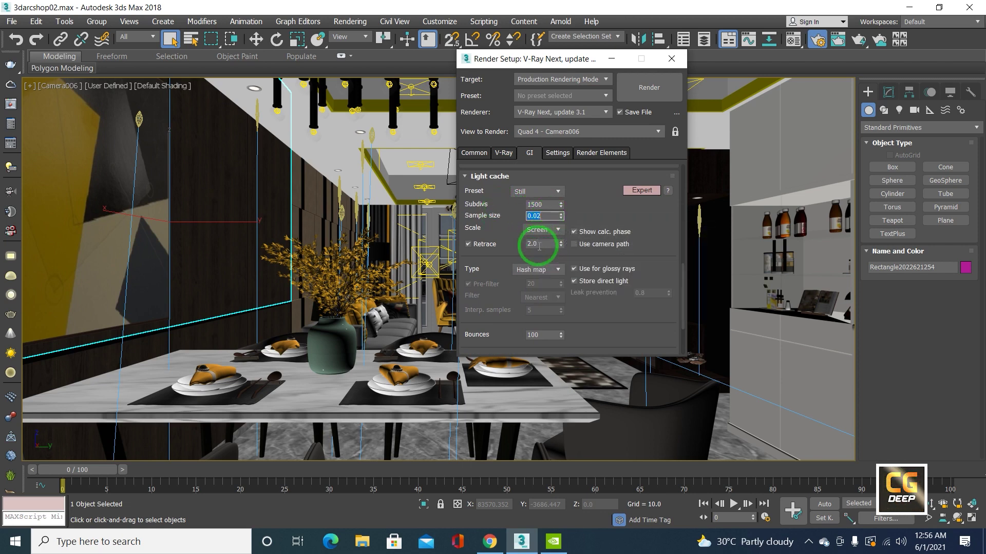
# Set light cache retrace to 8.0 and the type to KD tree.
pyautogui.click(529, 245)
pyautogui.write('8')
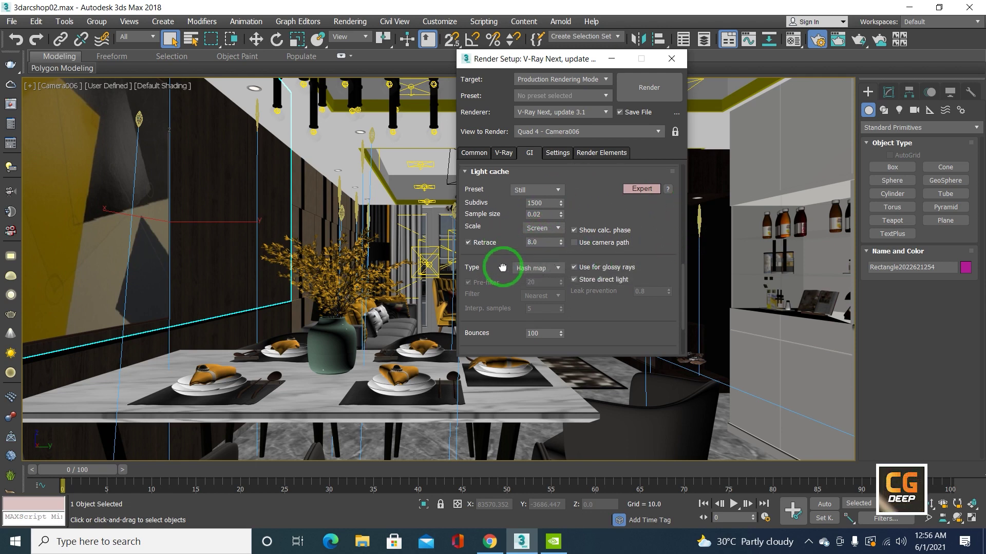
pyautogui.moveTo(504, 268); pyautogui.dragTo(534, 242)
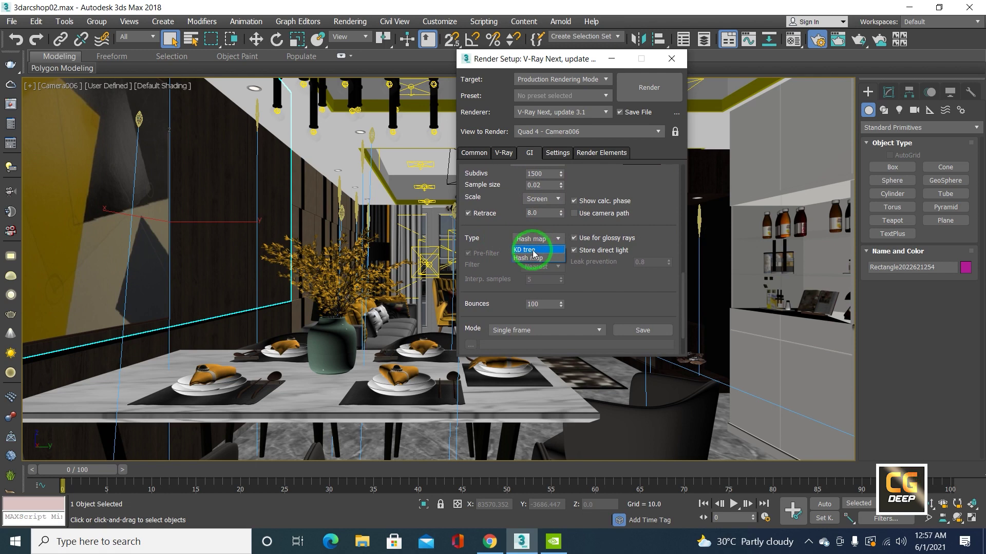
pyautogui.click(533, 254)
pyautogui.moveTo(517, 275); pyautogui.dragTo(524, 215)
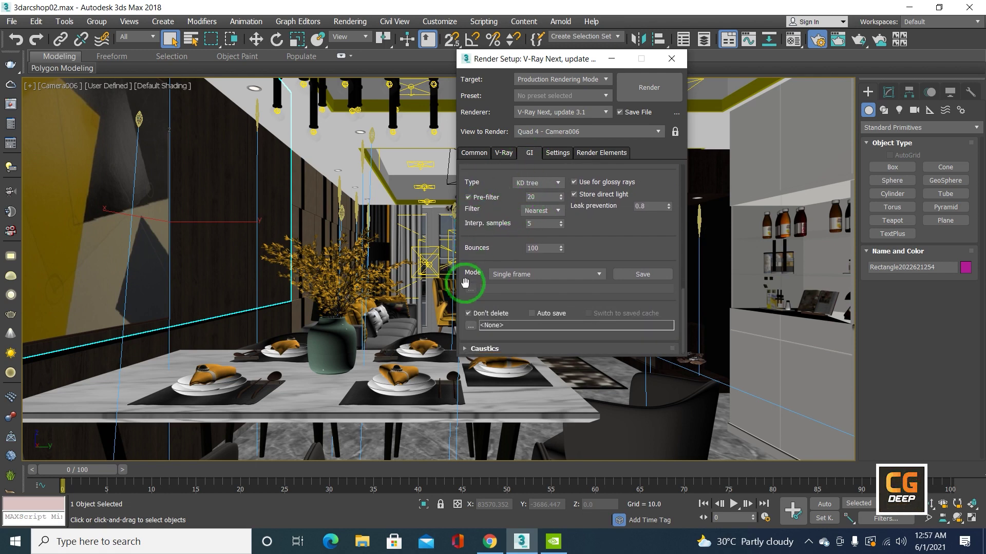
# Turn off Embree for hair and leave the default geometry at Auto.
pyautogui.click(555, 152)
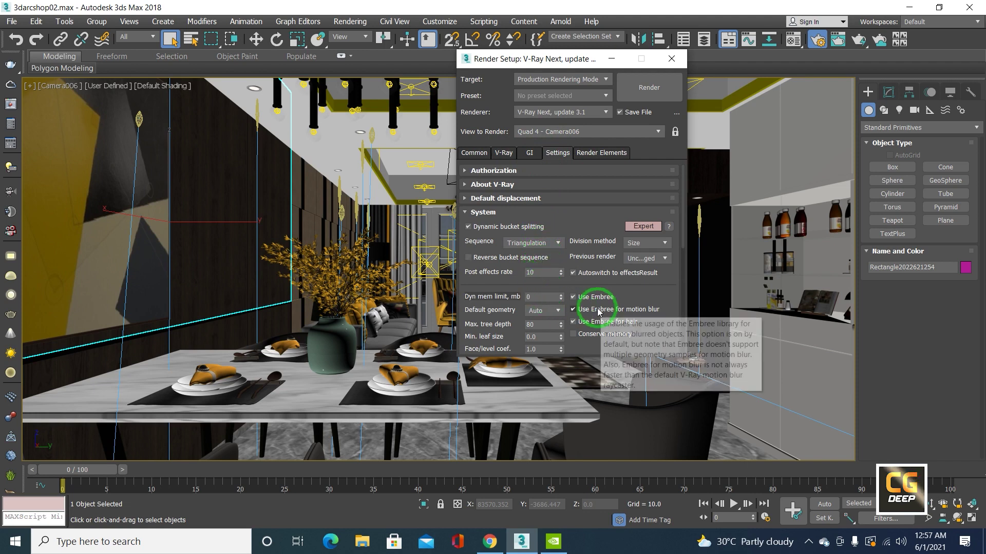
pyautogui.click(590, 322)
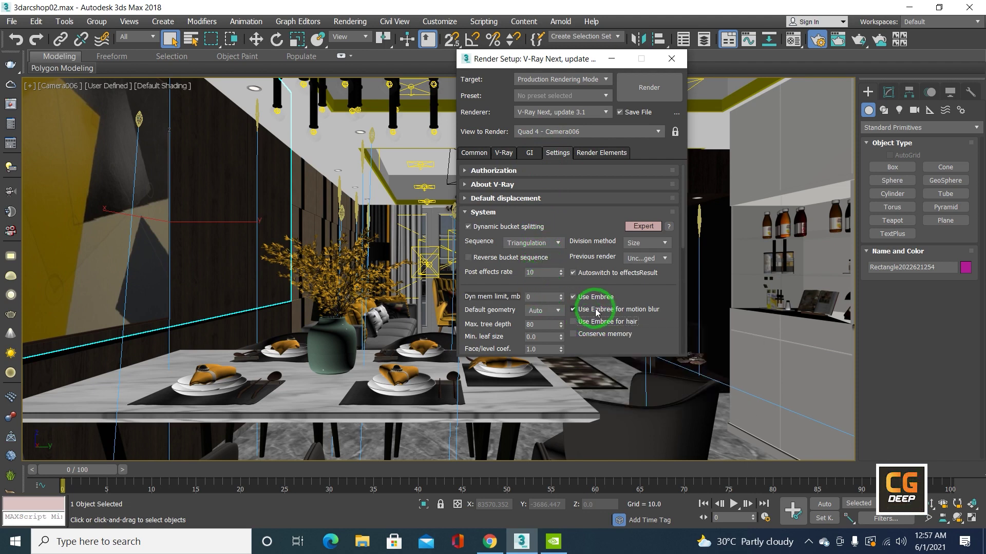
pyautogui.click(553, 312)
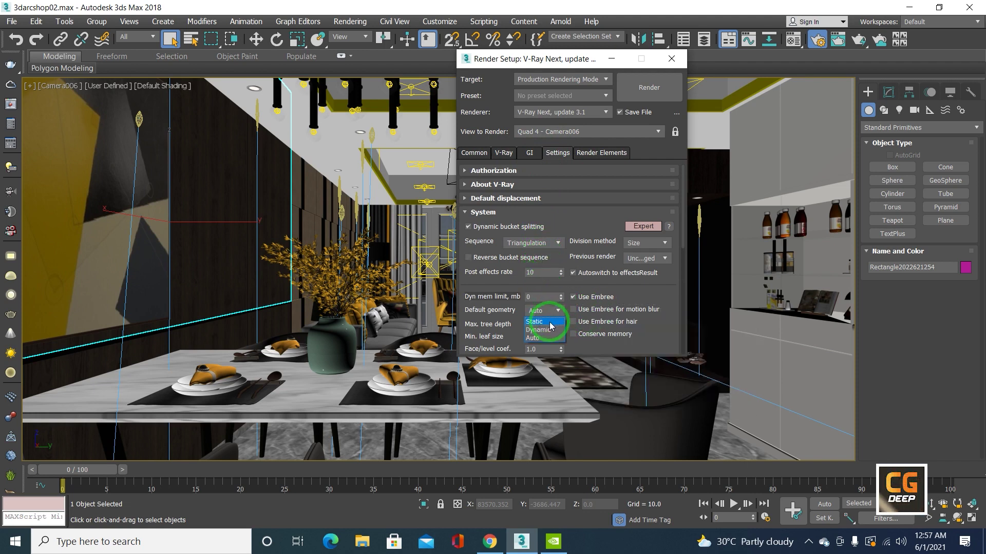
pyautogui.click(496, 301)
# Set the bucket sequence to Top->Bottom and show the Render Elements list.
pyautogui.moveTo(499, 292); pyautogui.dragTo(523, 40)
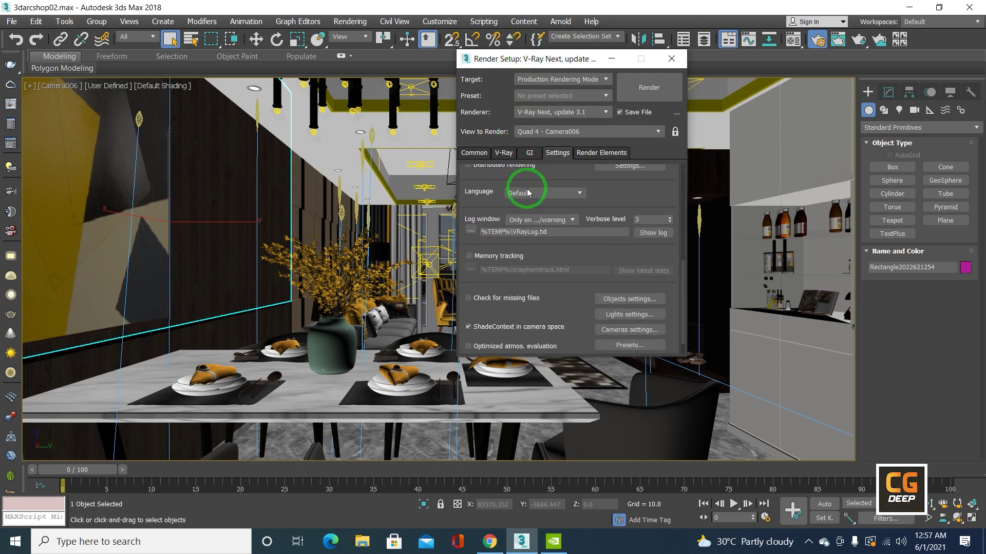
pyautogui.moveTo(531, 241)
pyautogui.mouseDown()
pyautogui.moveTo(534, 194)
pyautogui.moveTo(512, 395)
pyautogui.mouseUp()
pyautogui.moveTo(501, 255); pyautogui.dragTo(490, 323)
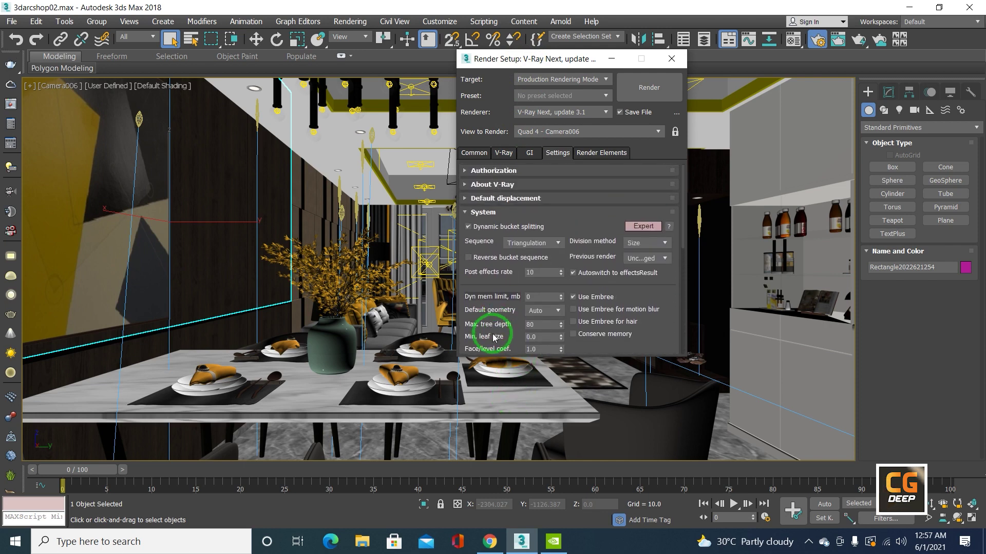
pyautogui.click(525, 243)
pyautogui.click(523, 255)
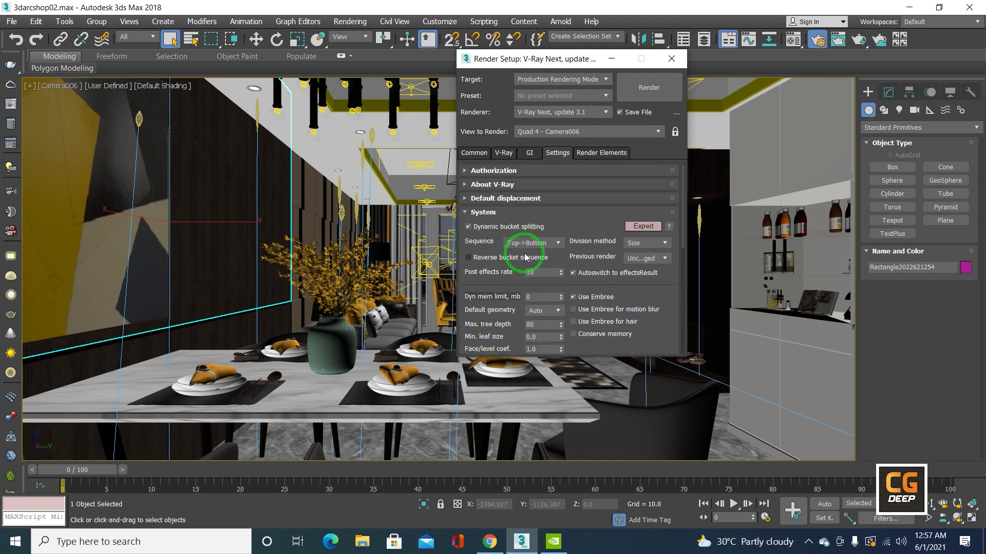
pyautogui.click(593, 154)
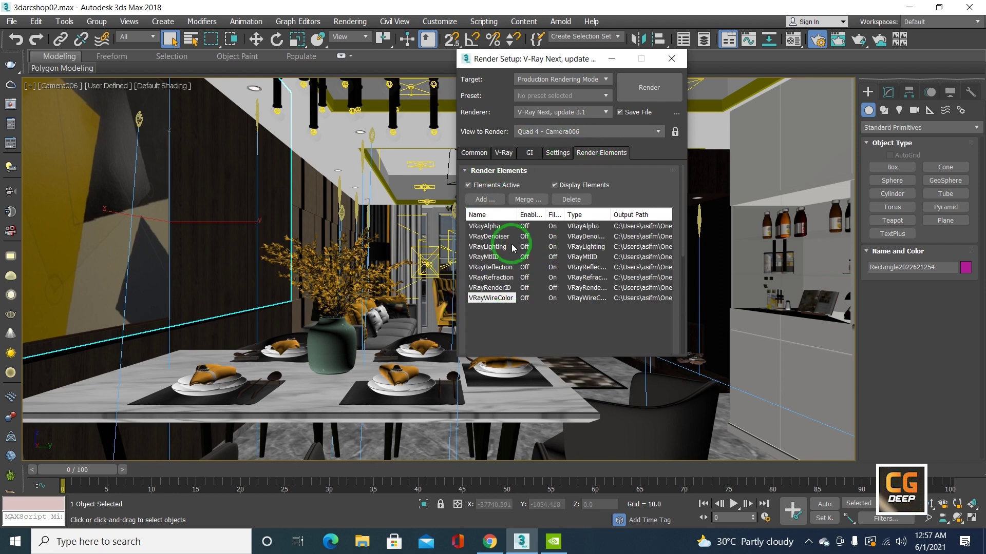
# Switch the VRayDenoiser render element's preset from Default to Mild, output 1_VRayDenoiser.tif.
pyautogui.click(492, 277)
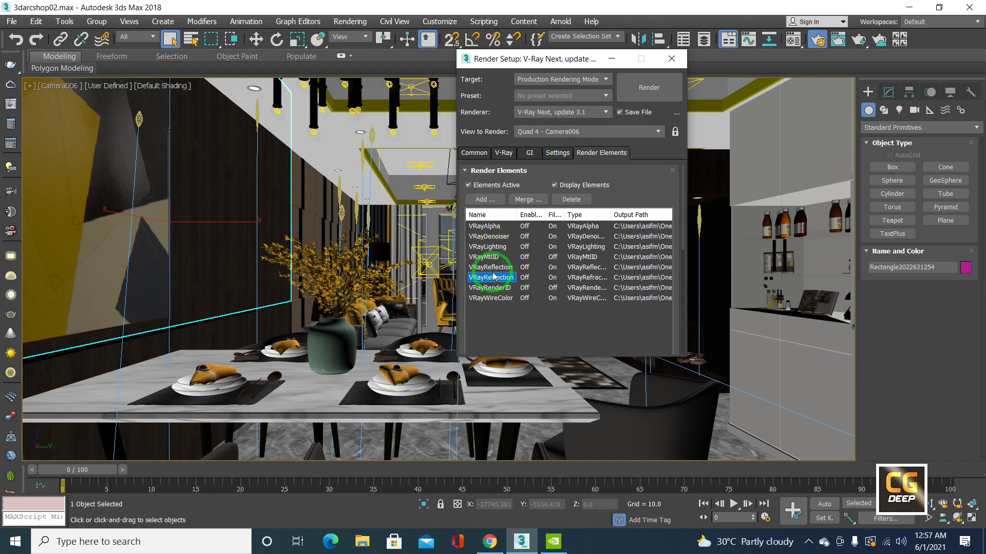
pyautogui.click(501, 238)
pyautogui.click(500, 228)
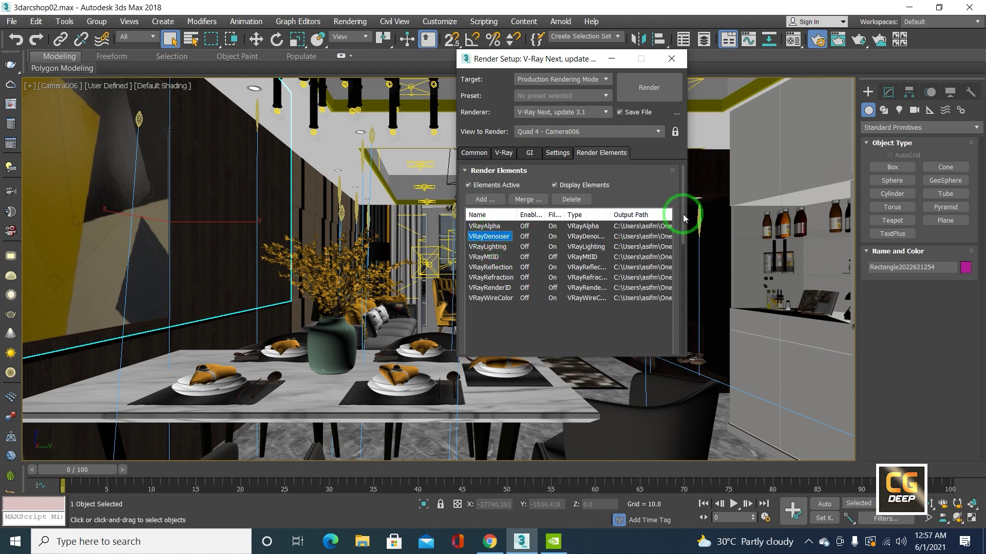
pyautogui.moveTo(682, 210); pyautogui.dragTo(678, 326)
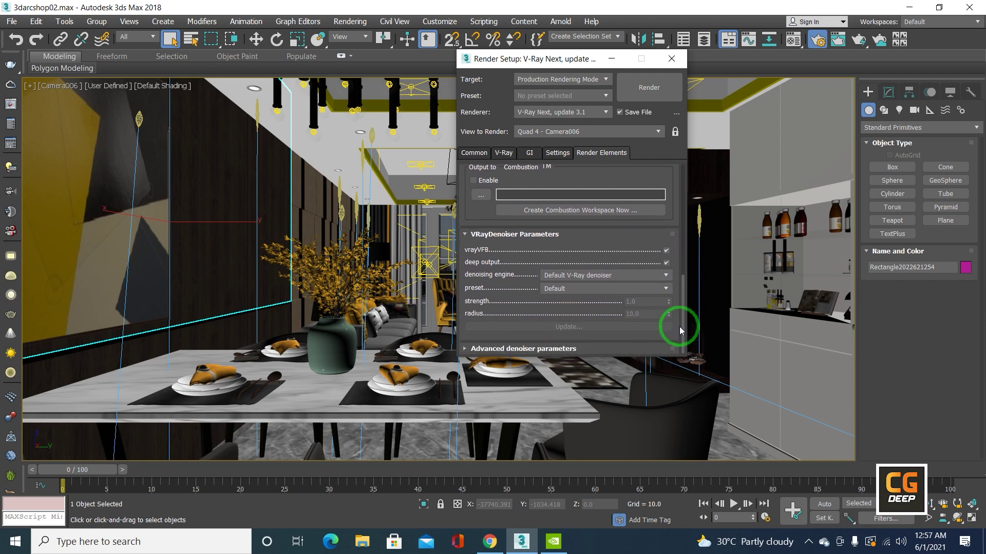
pyautogui.click(614, 290)
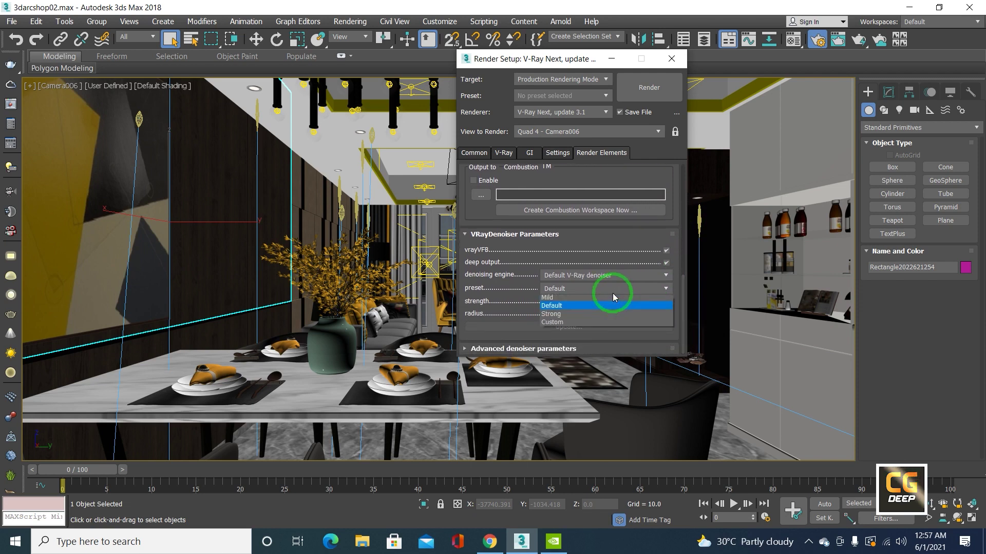
pyautogui.click(577, 303)
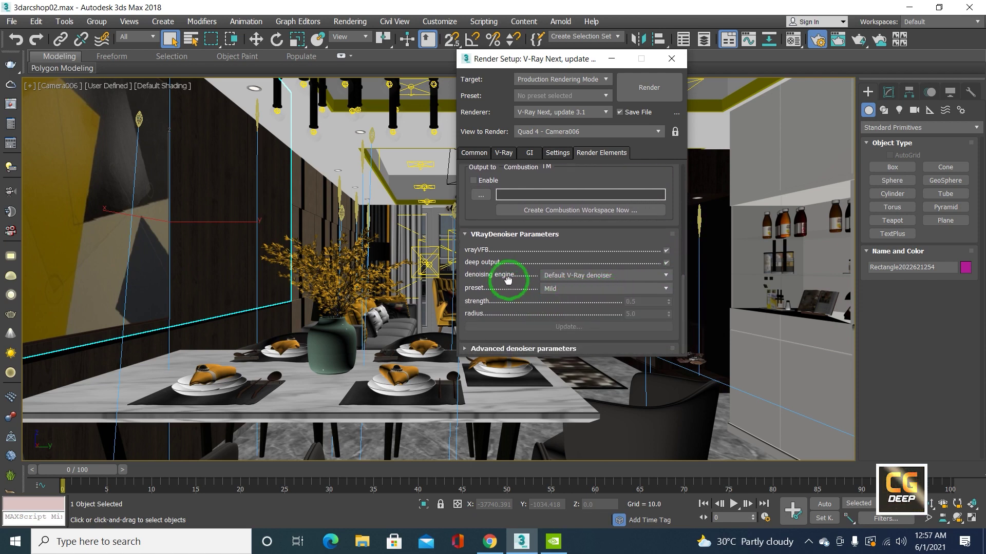
pyautogui.scroll(2, 508, 280)
pyautogui.scroll(2, 483, 286)
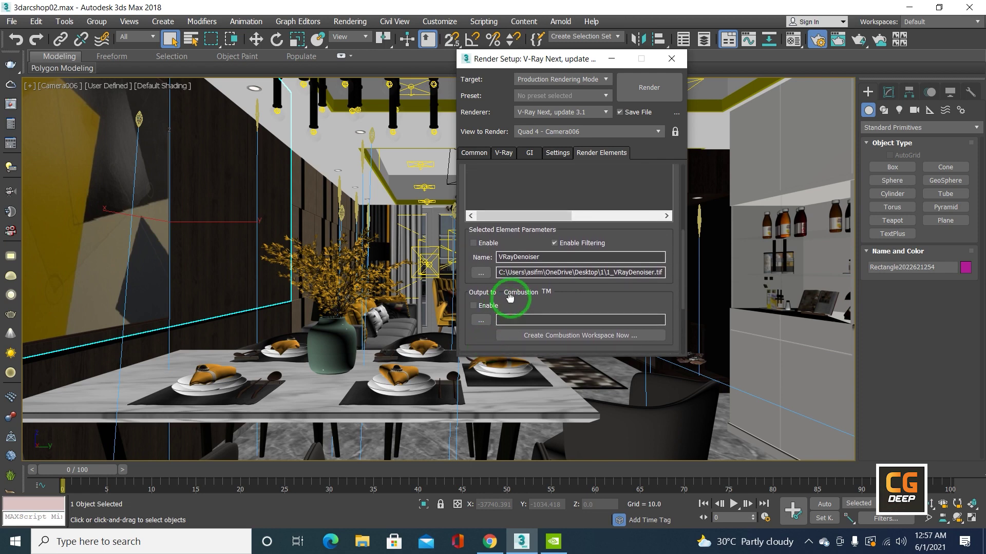
pyautogui.scroll(1, 510, 297)
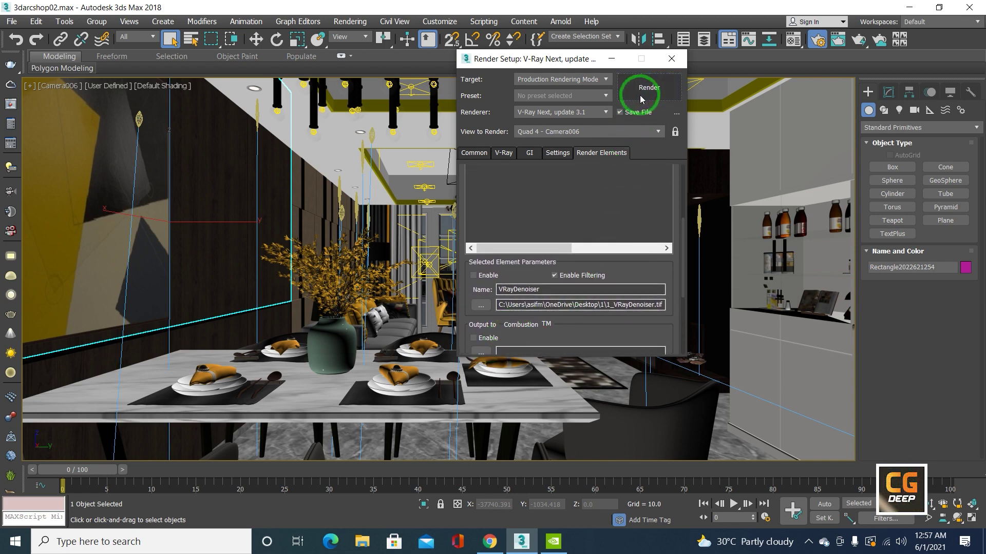